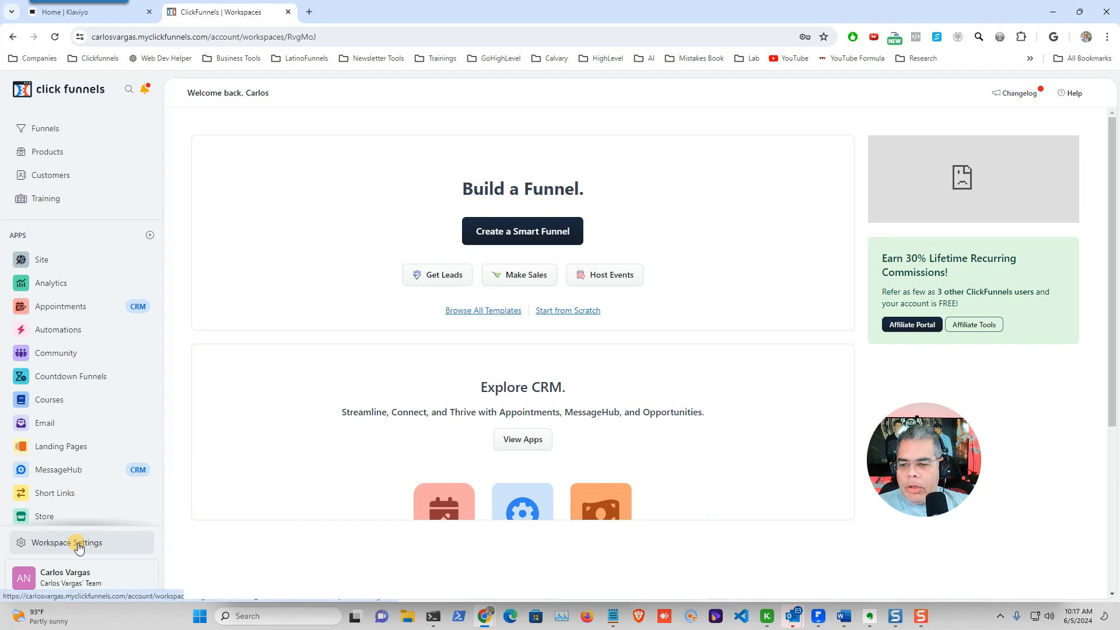
Open the app connection list in the workspace's integration settings, bring up Klaviyo's API key request and close that request
click(79, 545)
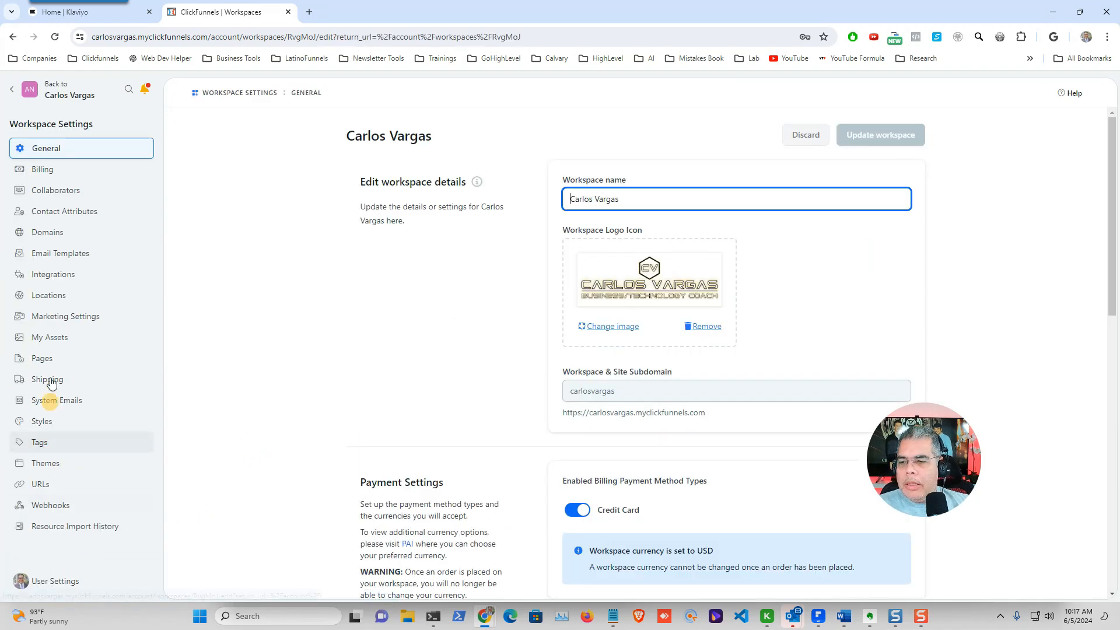
click(59, 276)
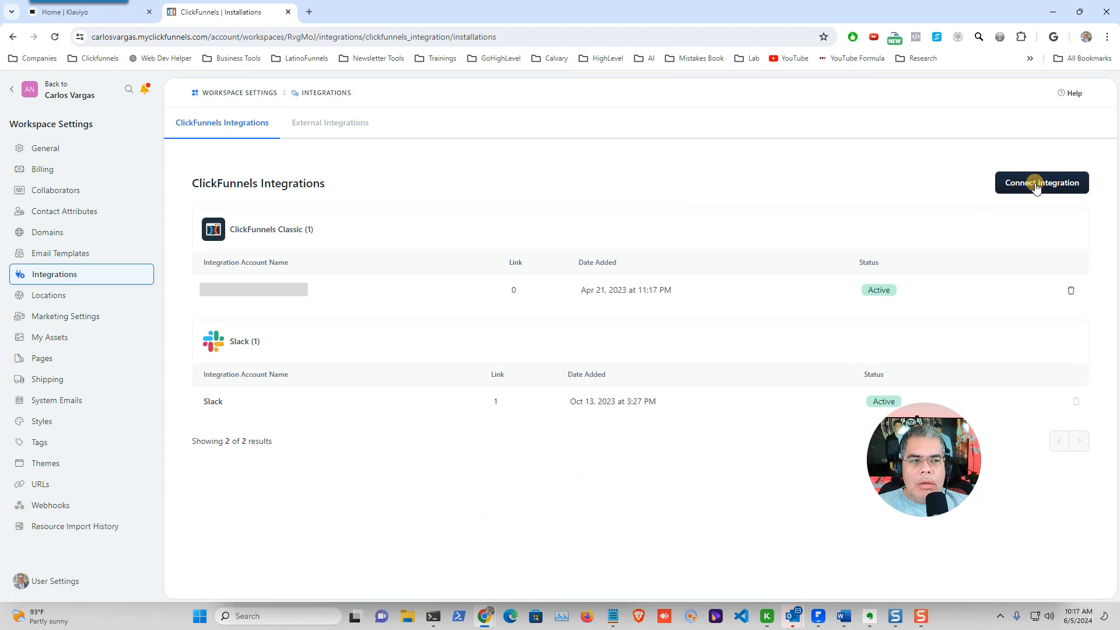
click(1035, 185)
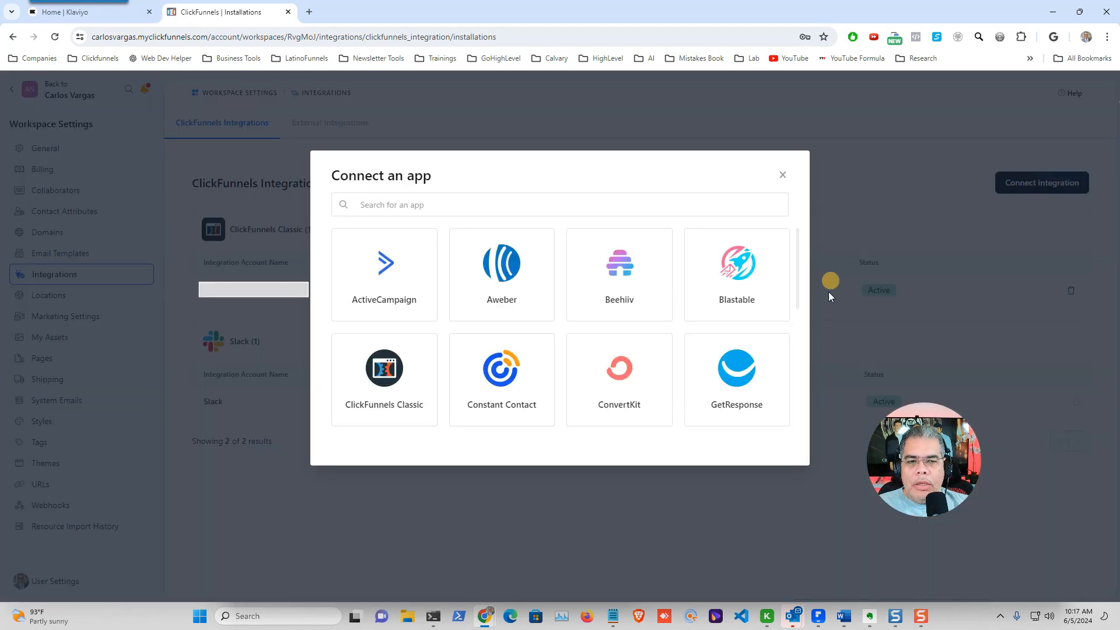
scroll(734, 331, down, 4)
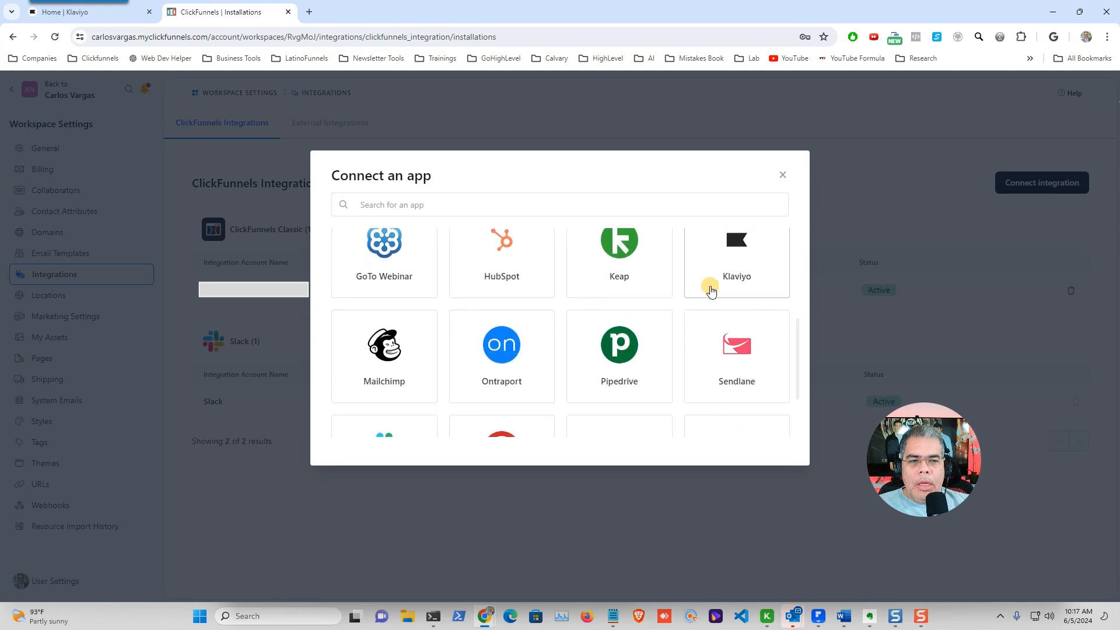
scroll(730, 292, up, 1)
click(737, 325)
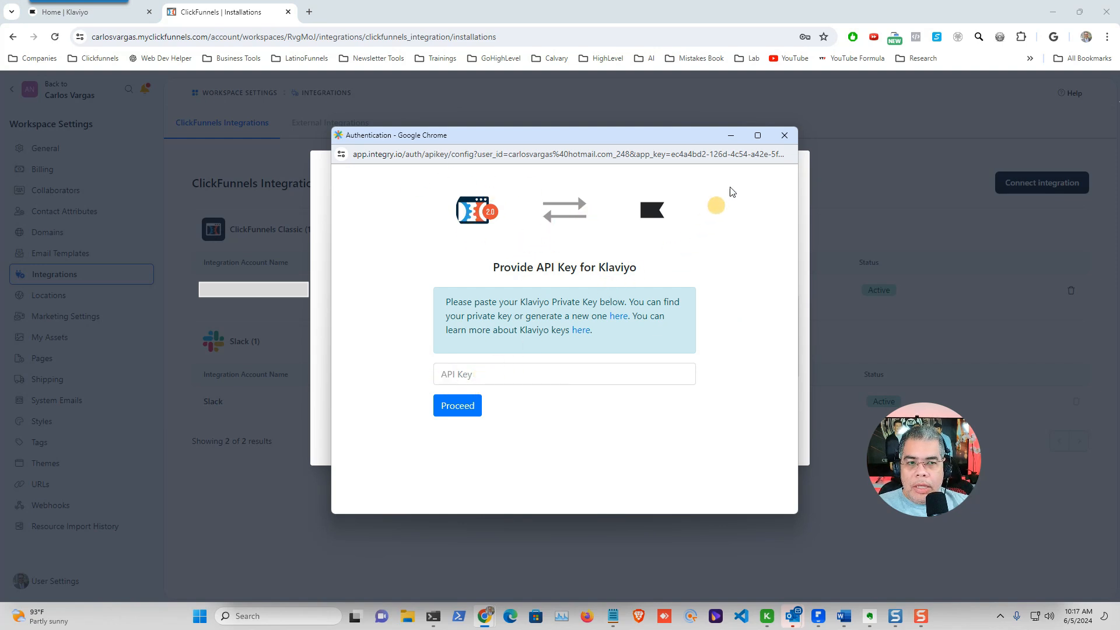
click(783, 136)
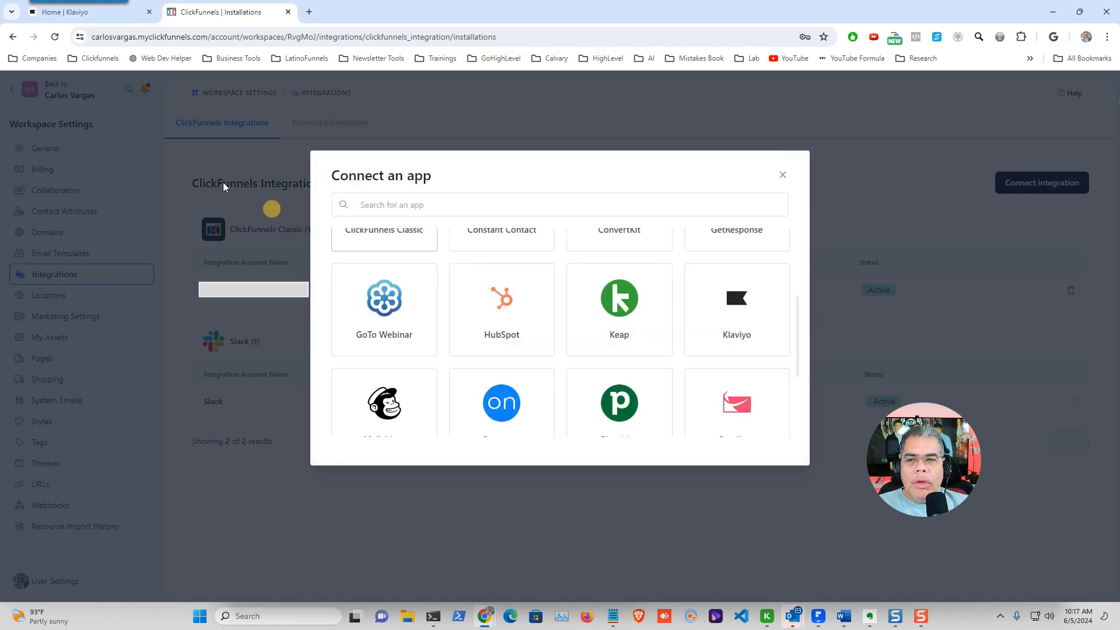
Switch to Klaviyo and start a new private API key from the account's API key settings
click(99, 15)
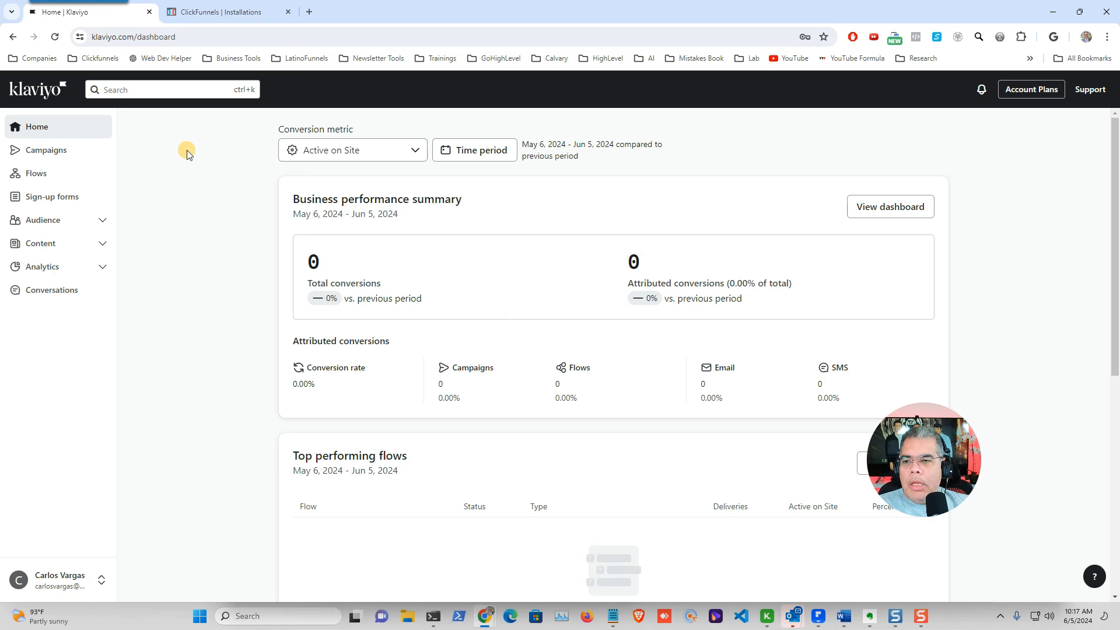
click(40, 581)
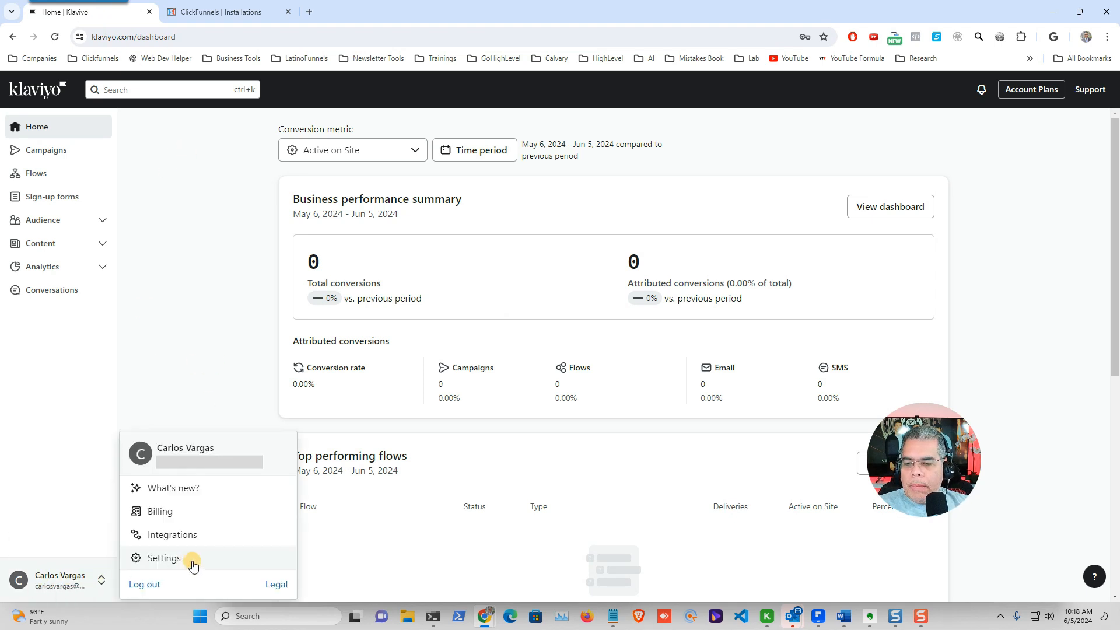
click(164, 559)
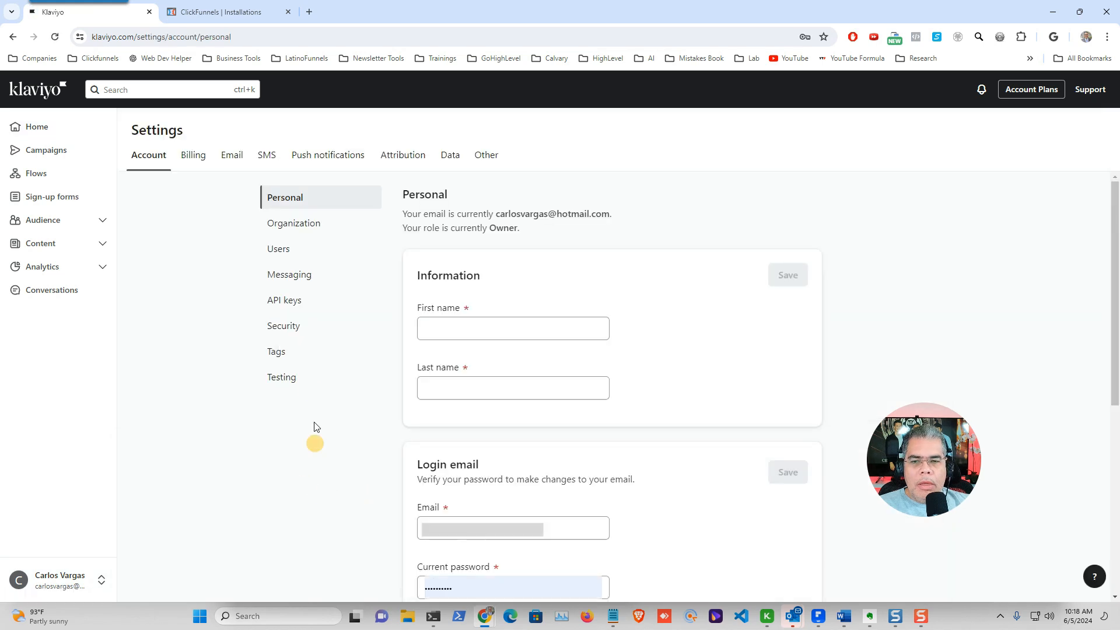
click(283, 299)
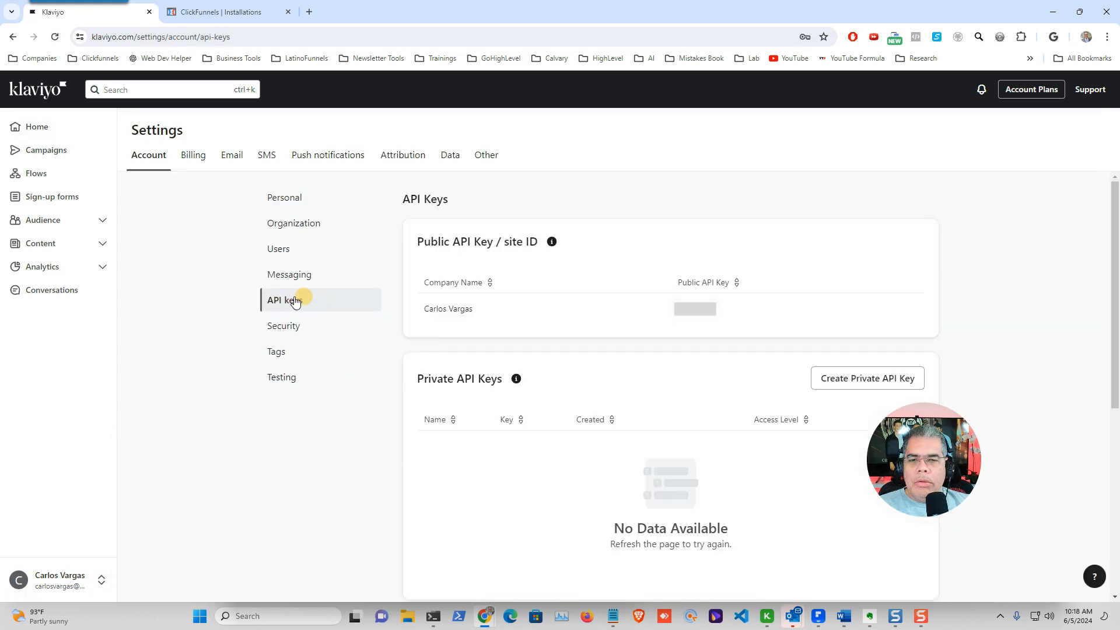
drag(906, 476, 1020, 474)
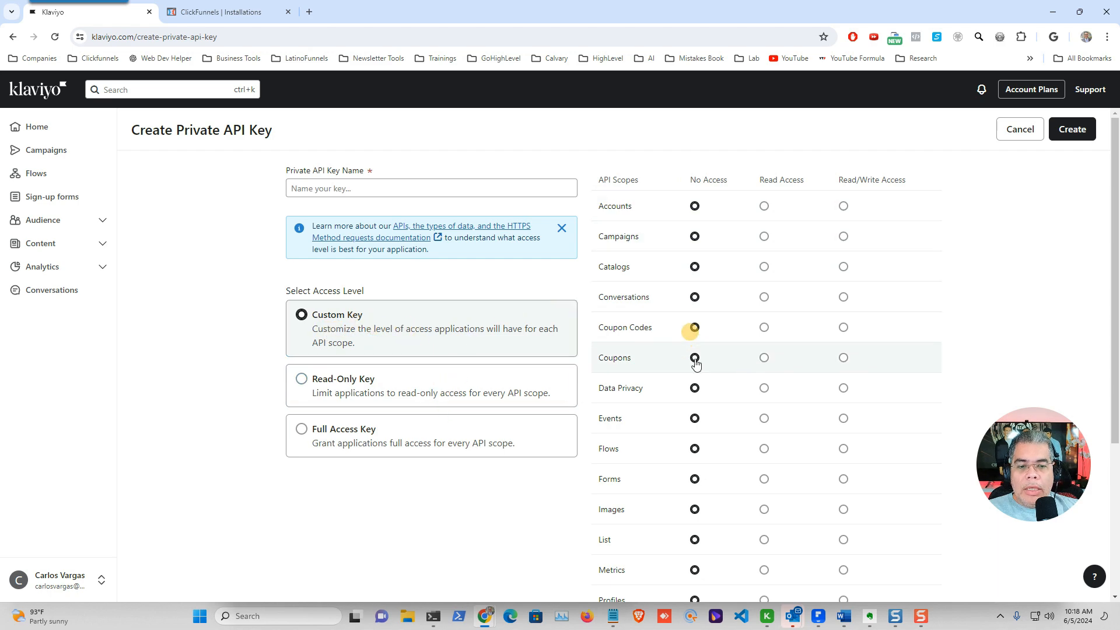
Create the private API key with the name Clickfunnels and full access, and copy the generated key
scroll(696, 470, down, 4)
scroll(698, 471, up, 4)
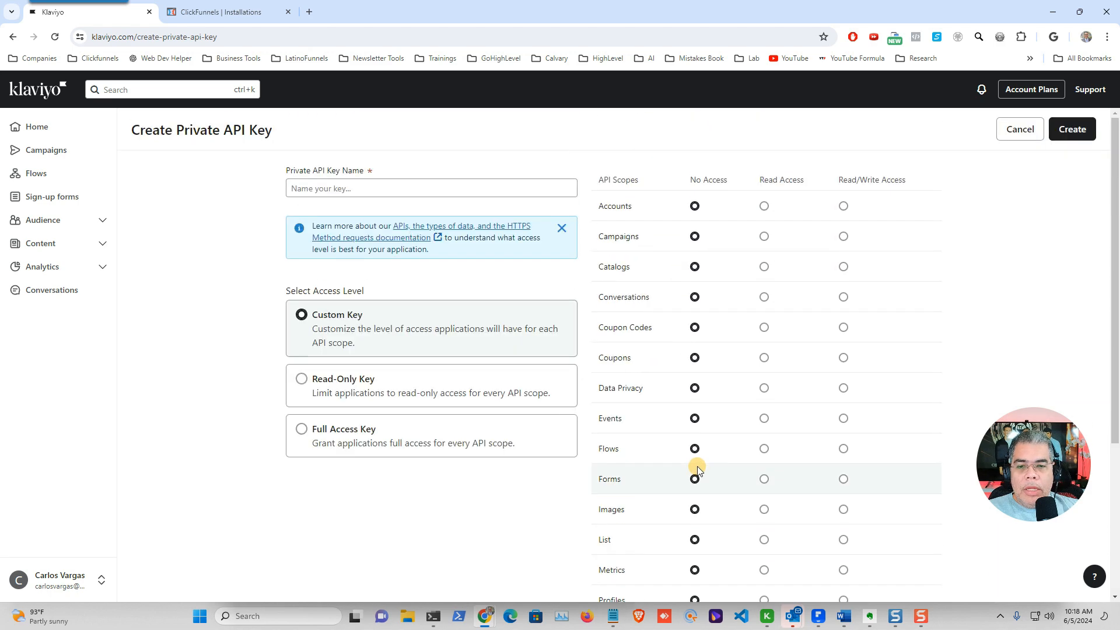
click(334, 188)
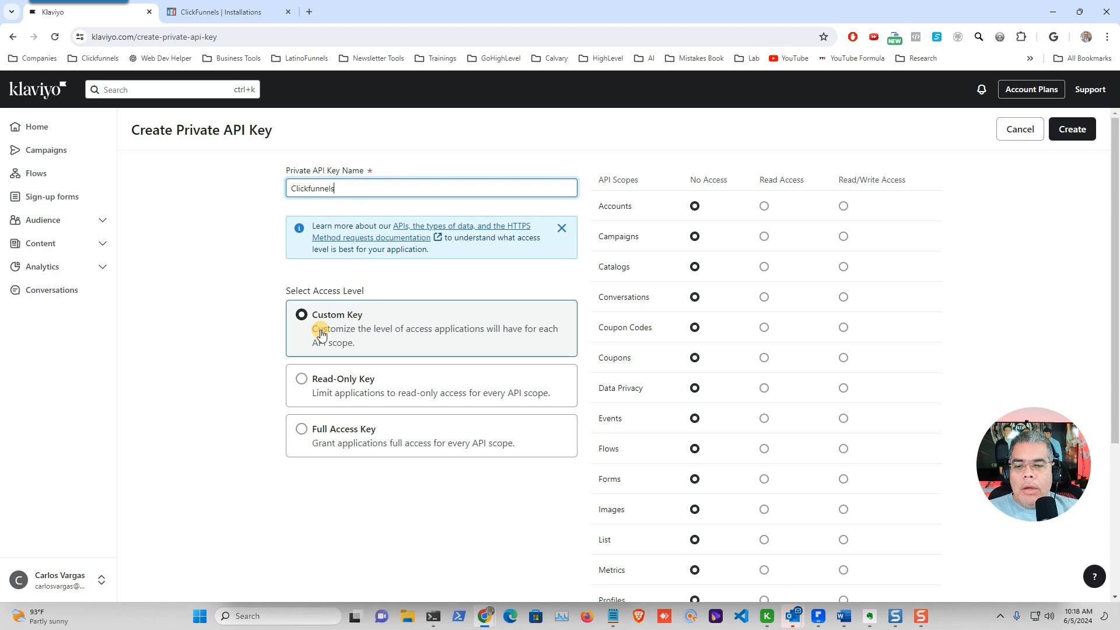
click(334, 438)
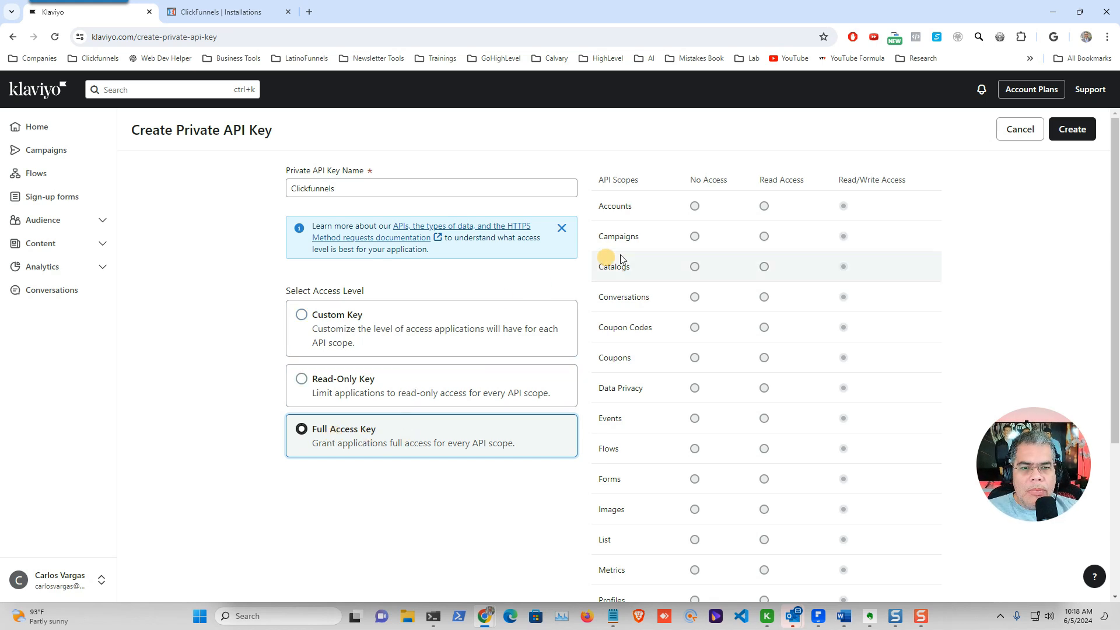
click(1074, 128)
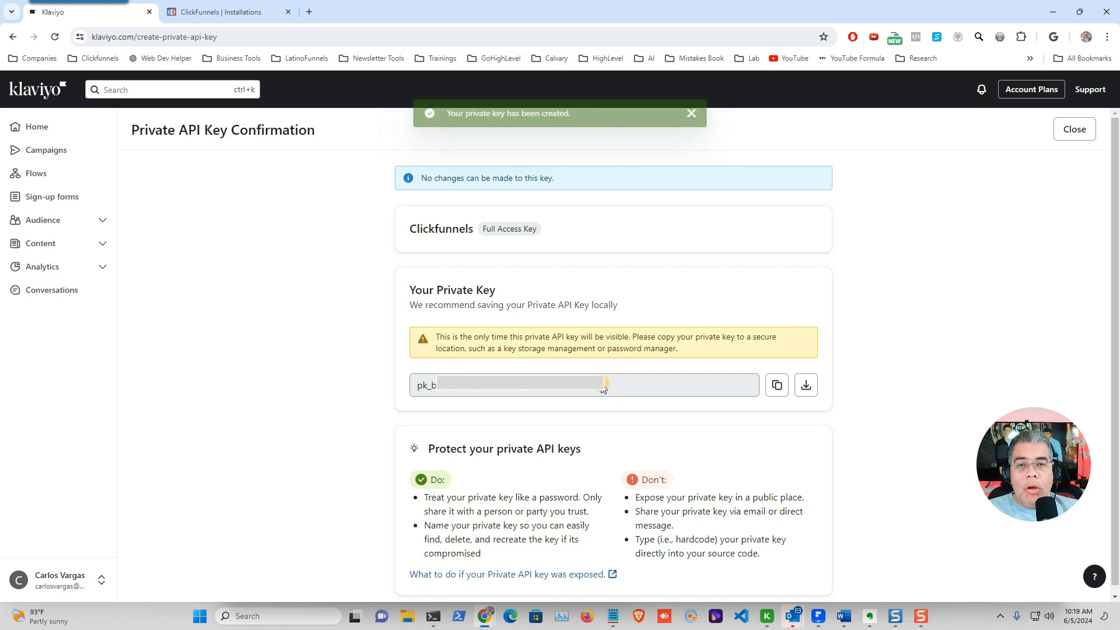
click(776, 386)
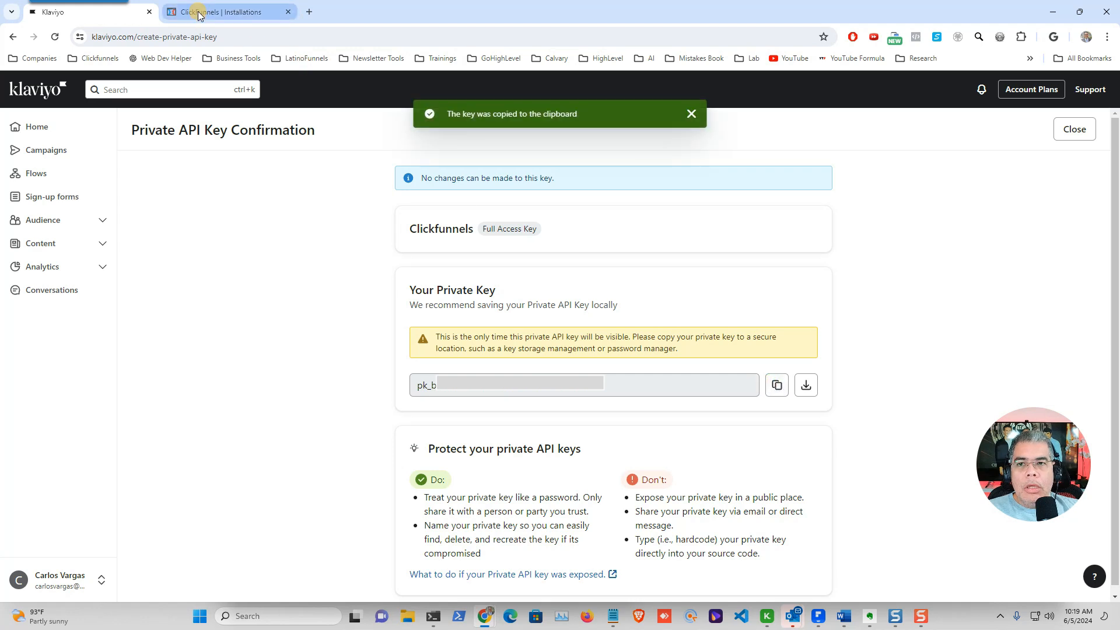
Switch back to ClickFunnels and connect Klaviyo as an integration by pasting the private API key
click(222, 12)
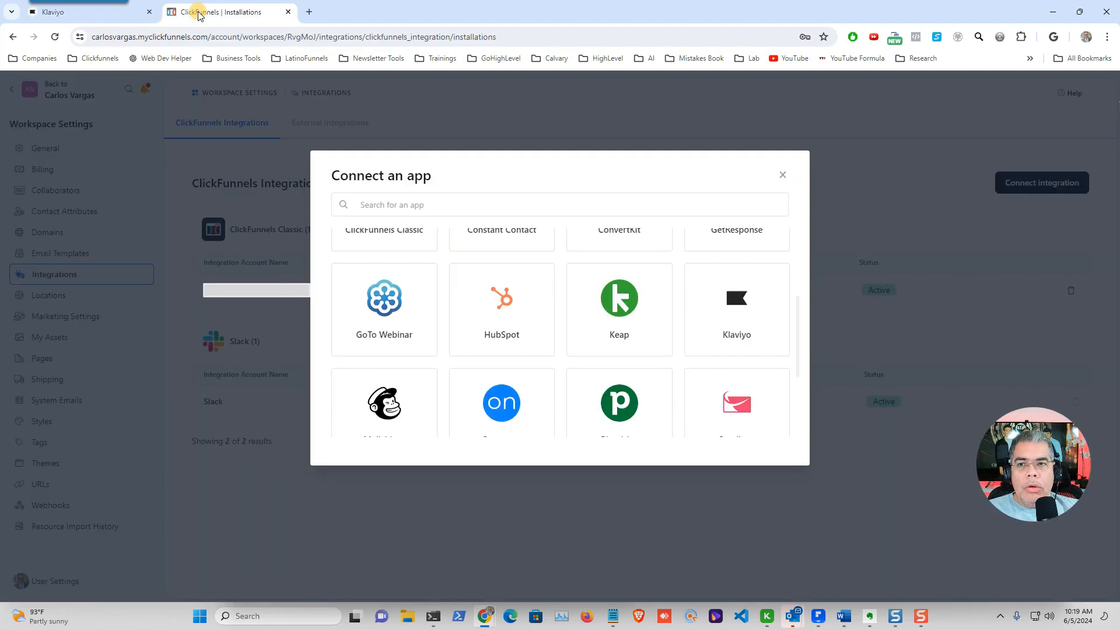
click(741, 311)
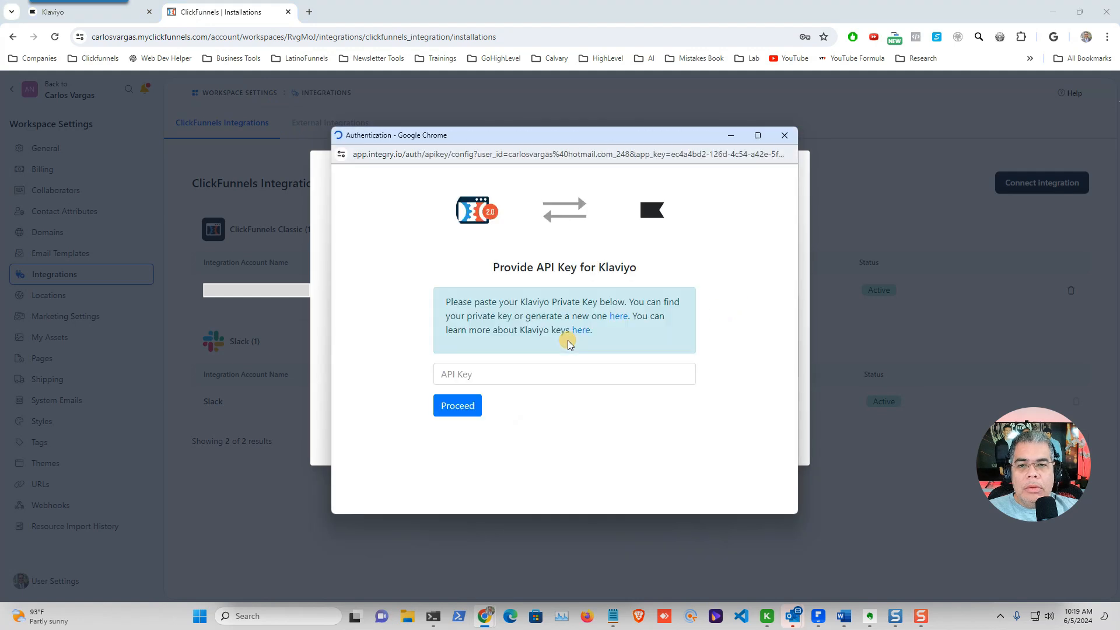
click(473, 374)
key(ctrl+v)
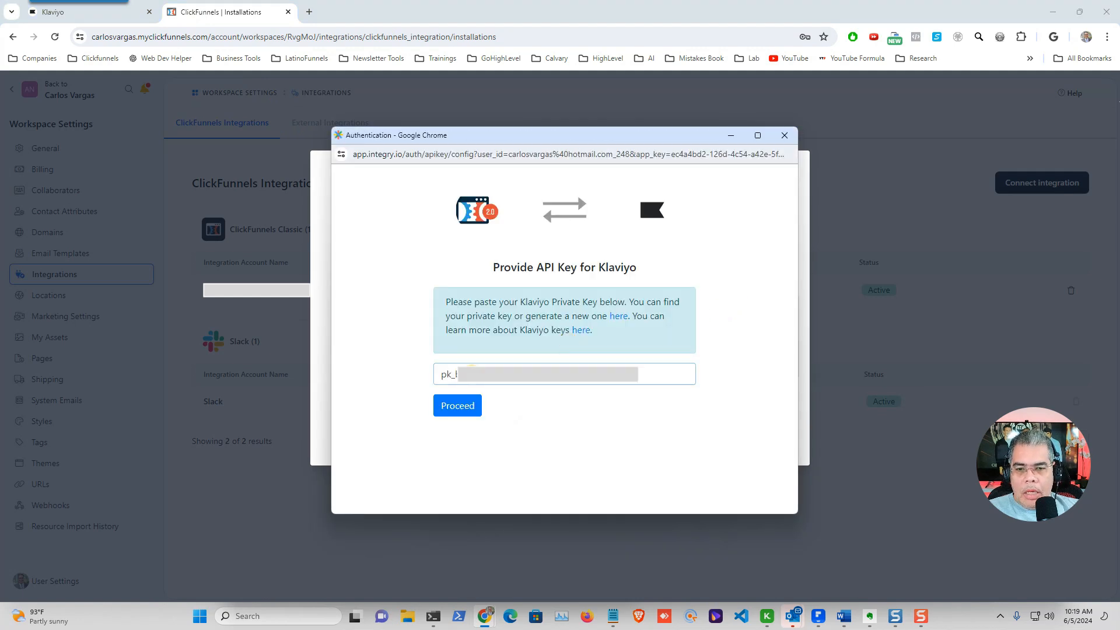
click(454, 408)
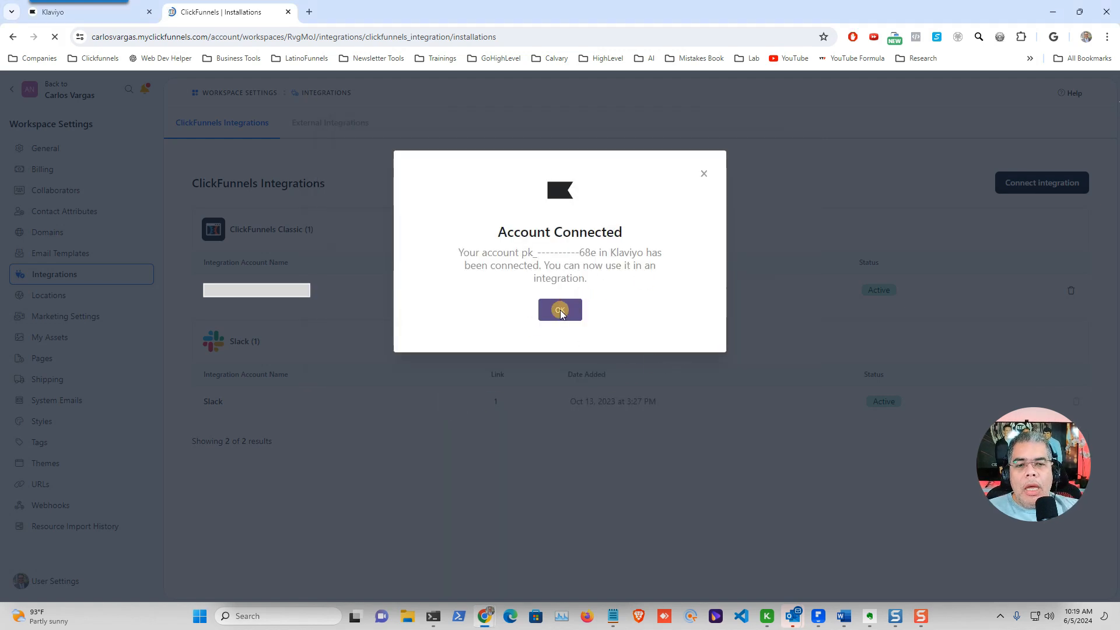
click(560, 311)
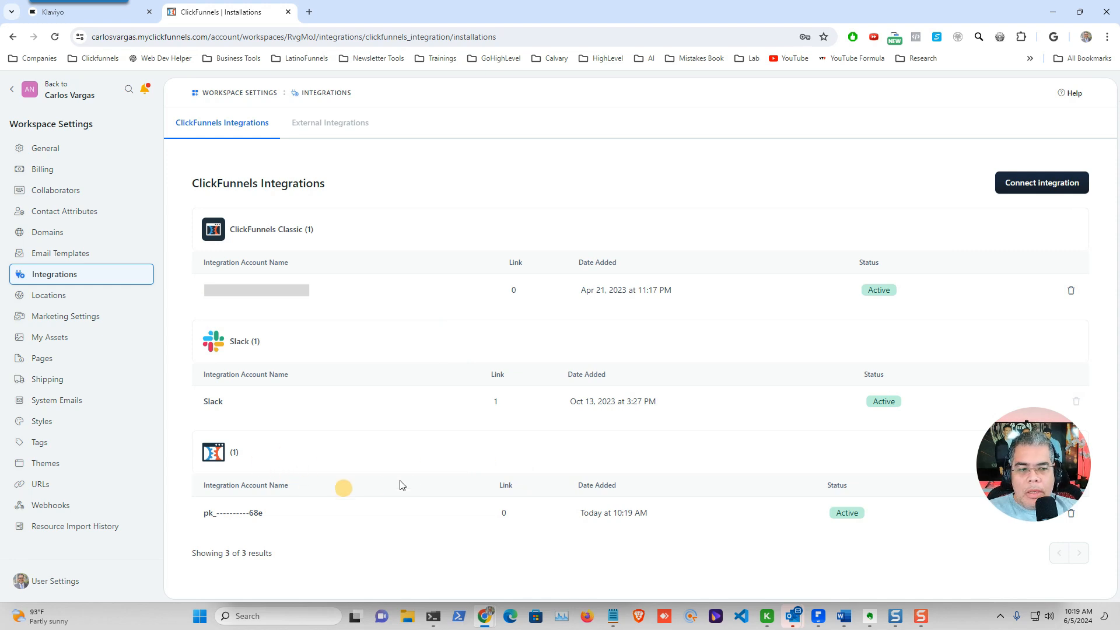
drag(1046, 473, 1022, 374)
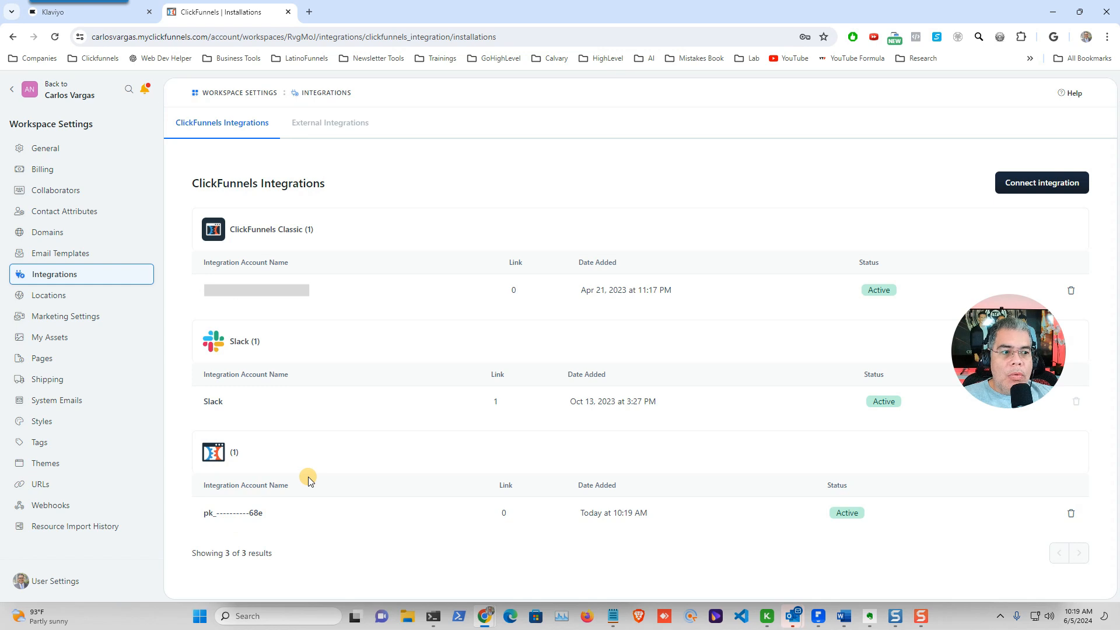
drag(992, 349, 1003, 490)
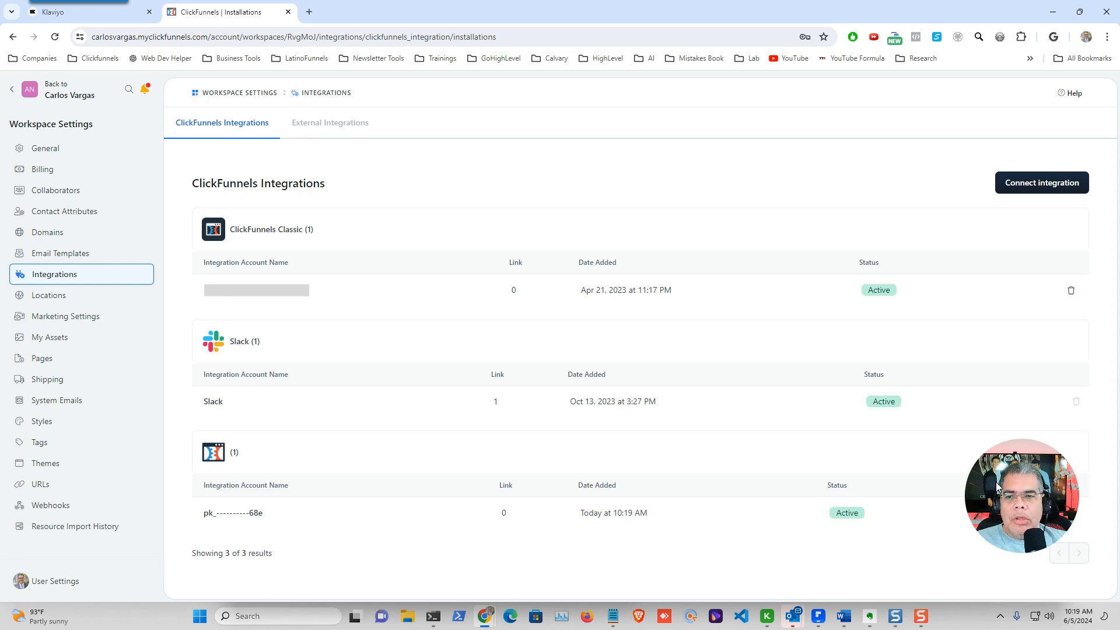
Leave the workspace settings and open the simplezoomwebinar funnel from the funnel list
click(14, 92)
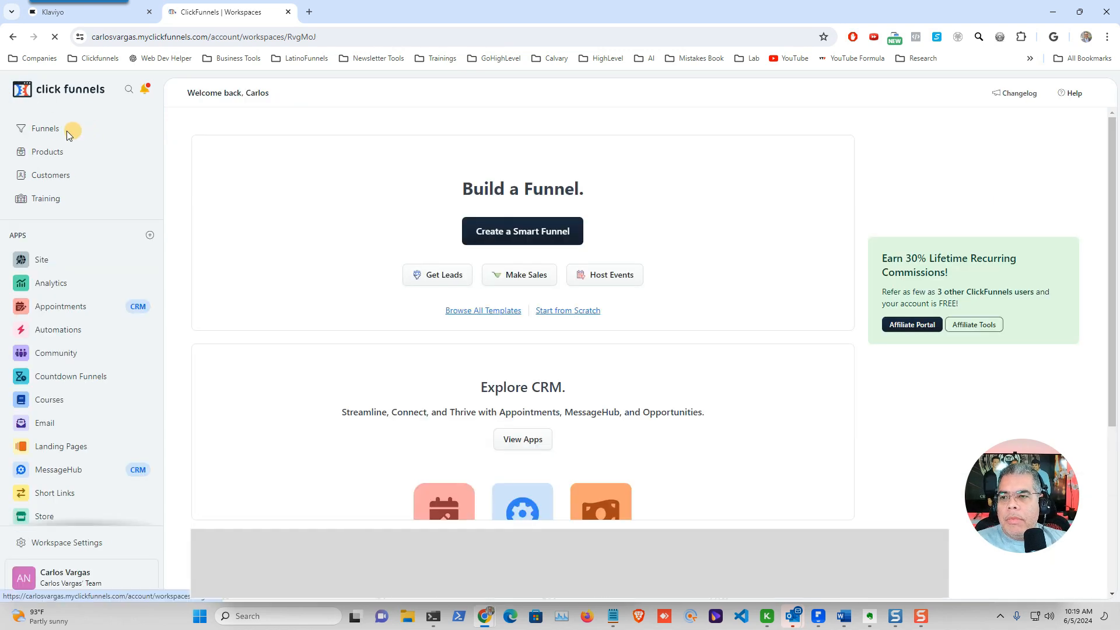
click(66, 131)
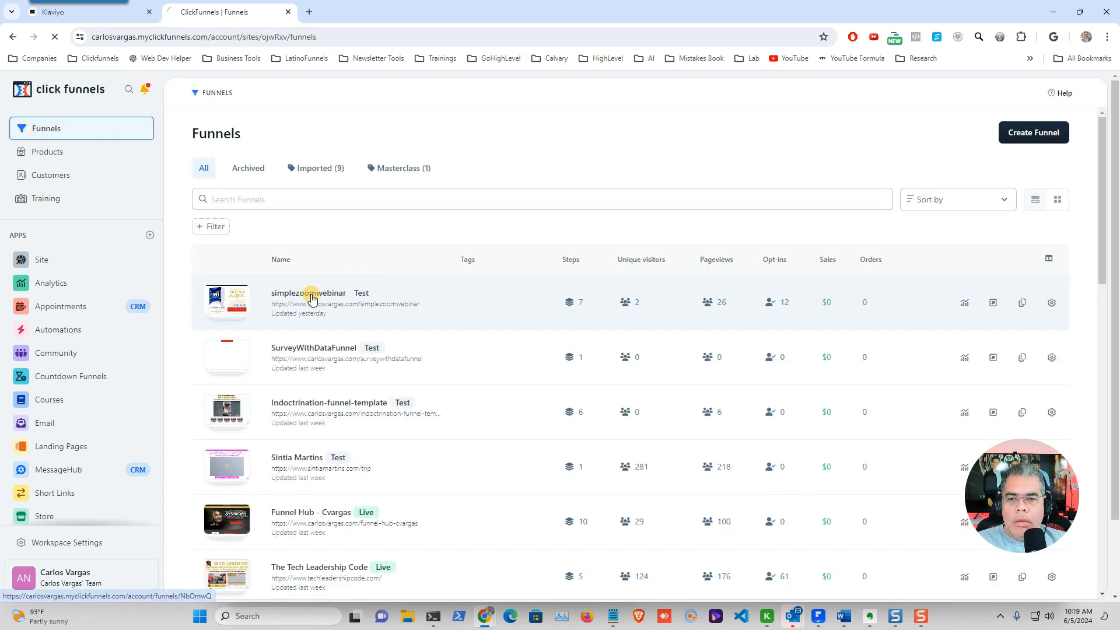
click(311, 293)
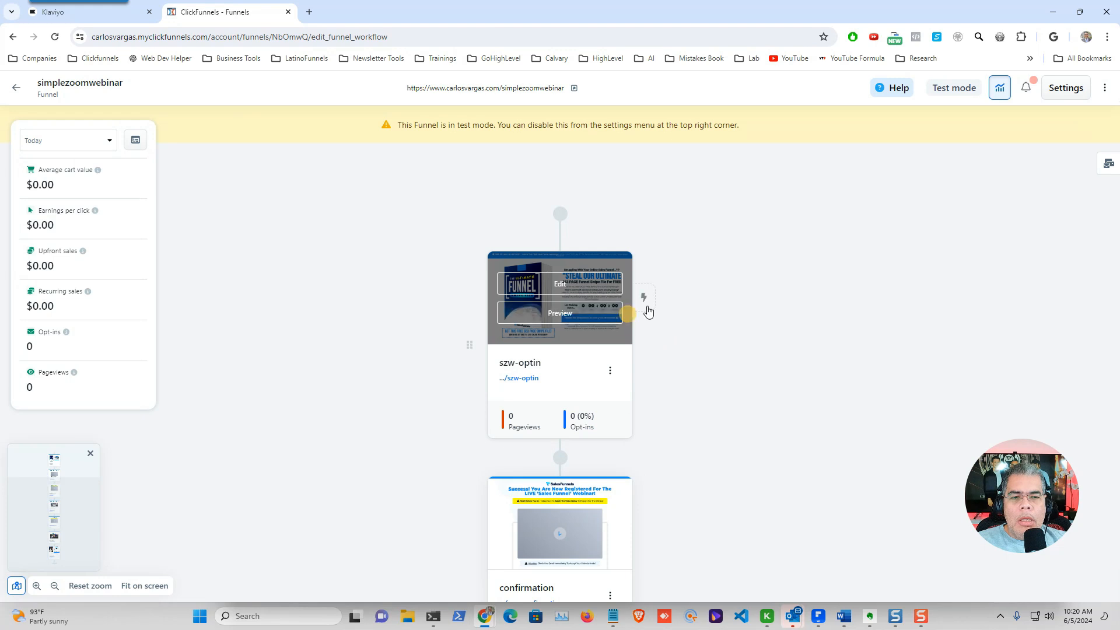
Attach a new workflow named SendToKlavio-Demo to the szw-optin step, with Opt-In as its event type
click(646, 300)
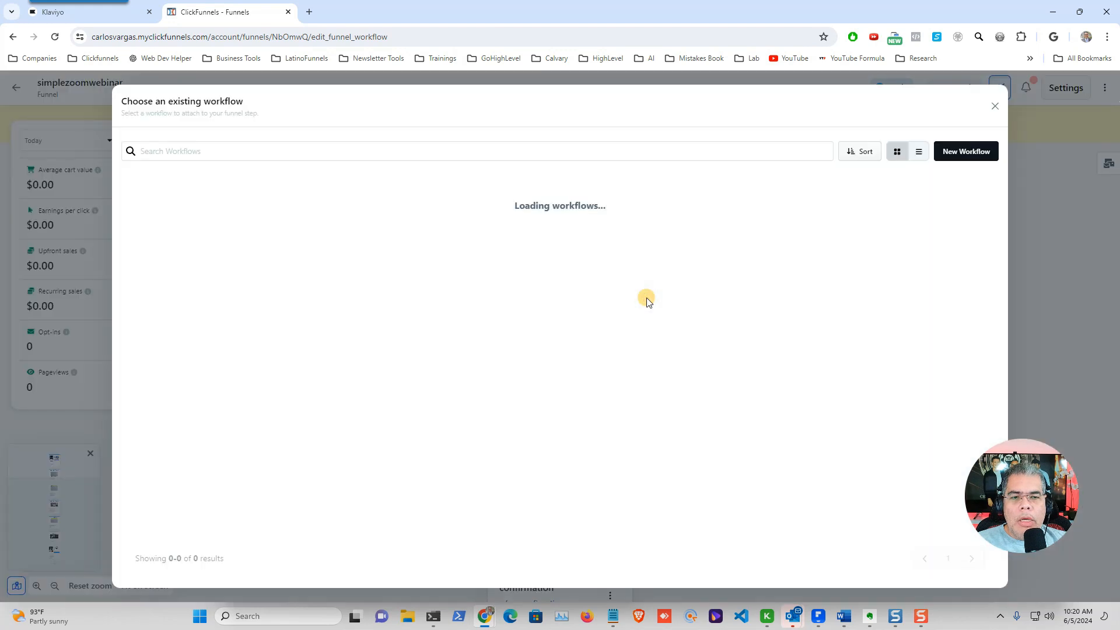
click(968, 155)
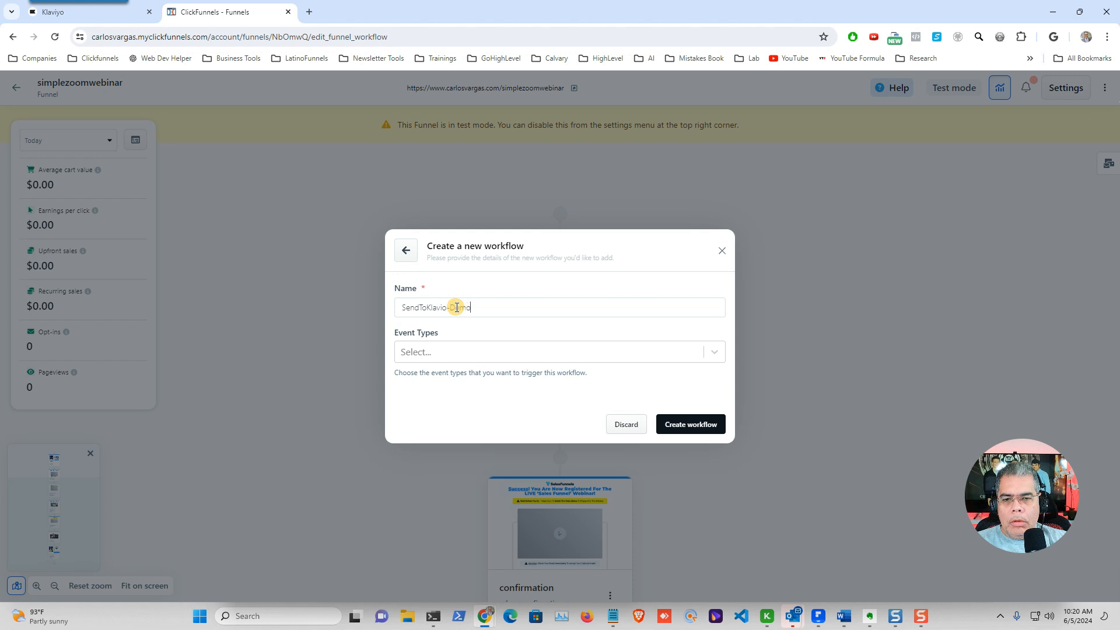
click(716, 354)
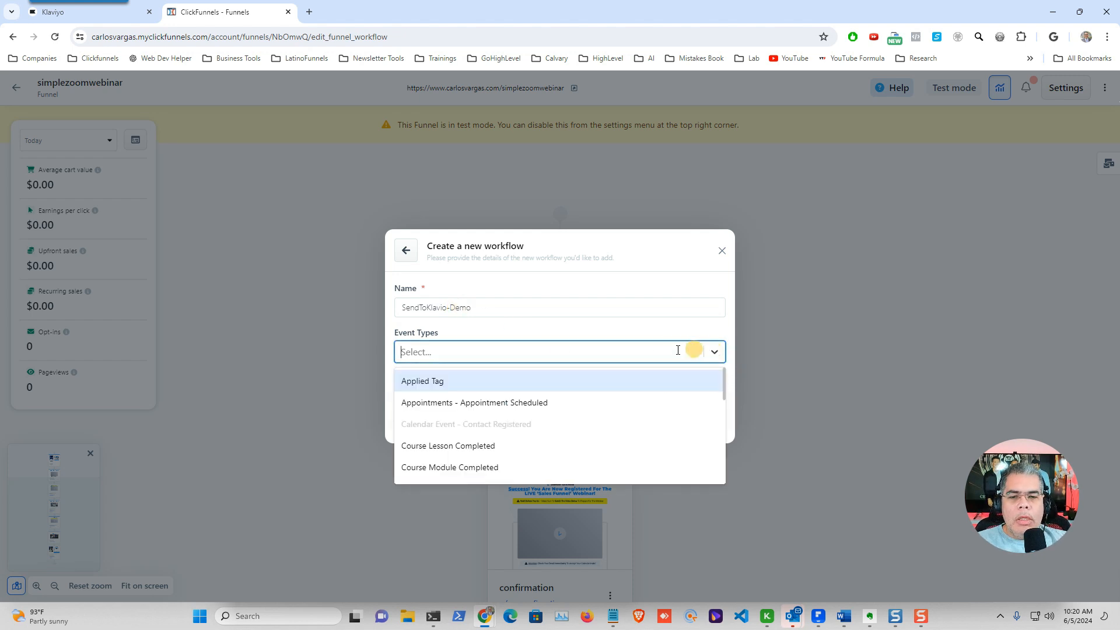
scroll(503, 416, down, 5)
scroll(503, 416, down, 1)
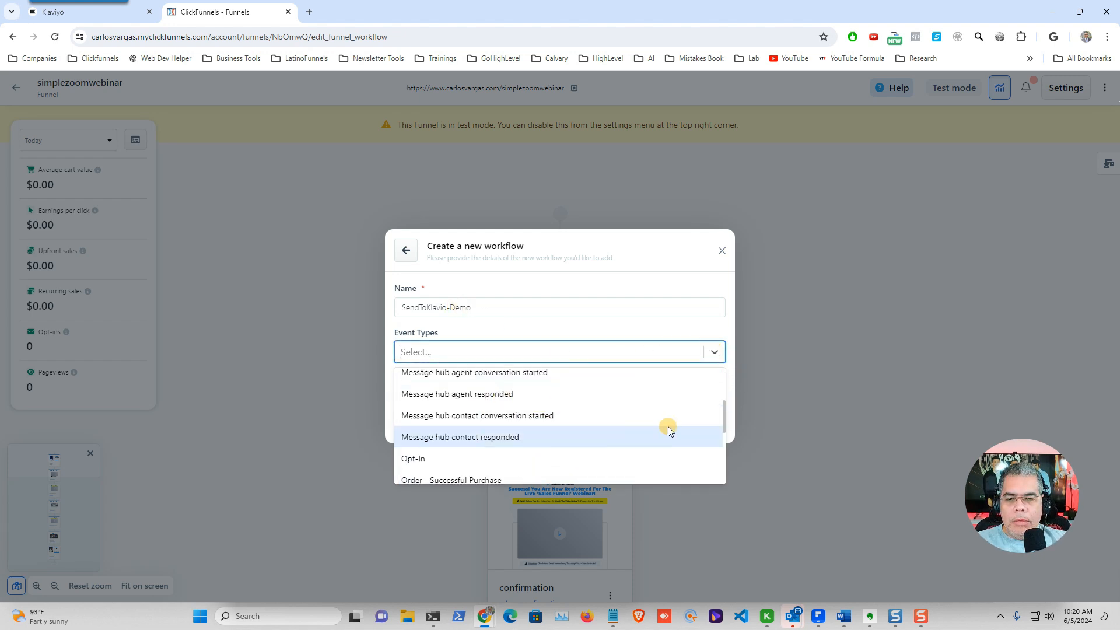
click(437, 458)
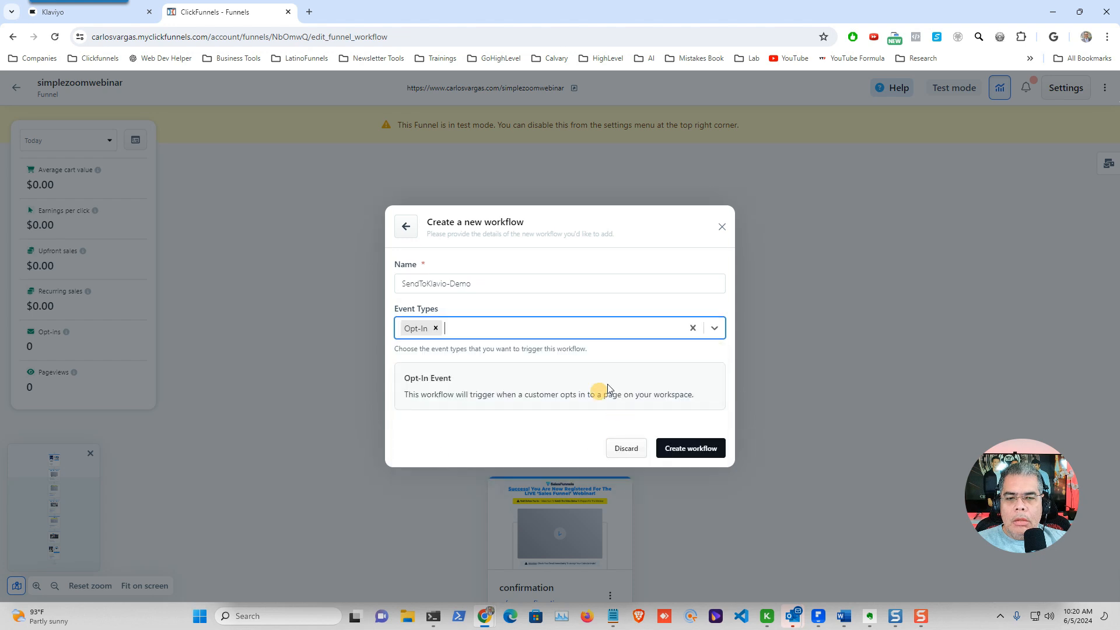
click(687, 449)
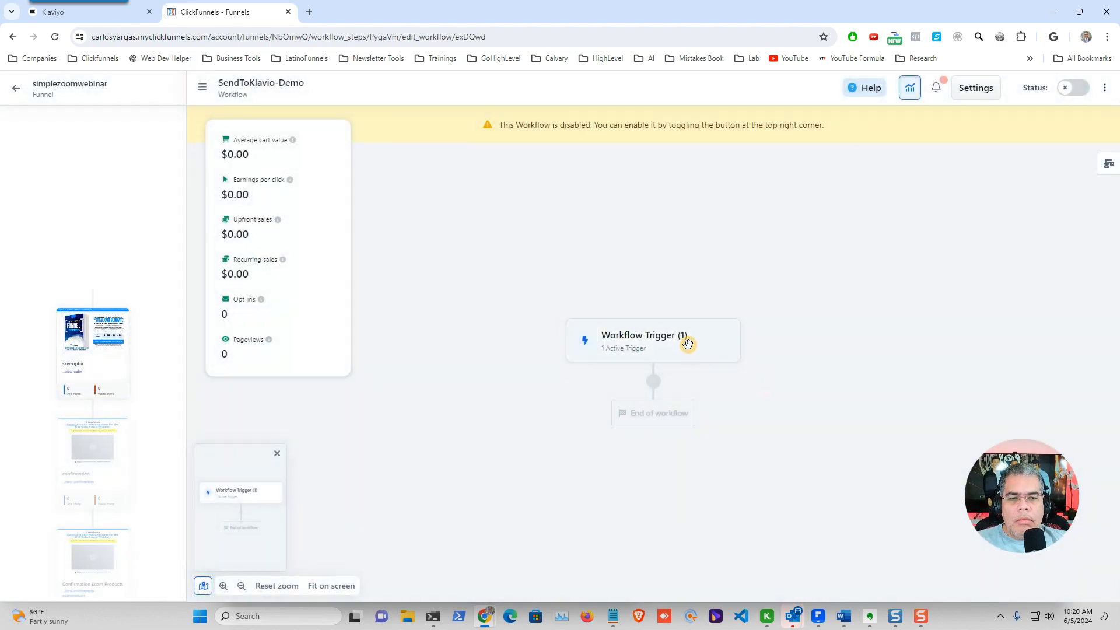
Unlock the workflow's Opt-In trigger for editing and save it with anonymous contacts not allowed
click(690, 347)
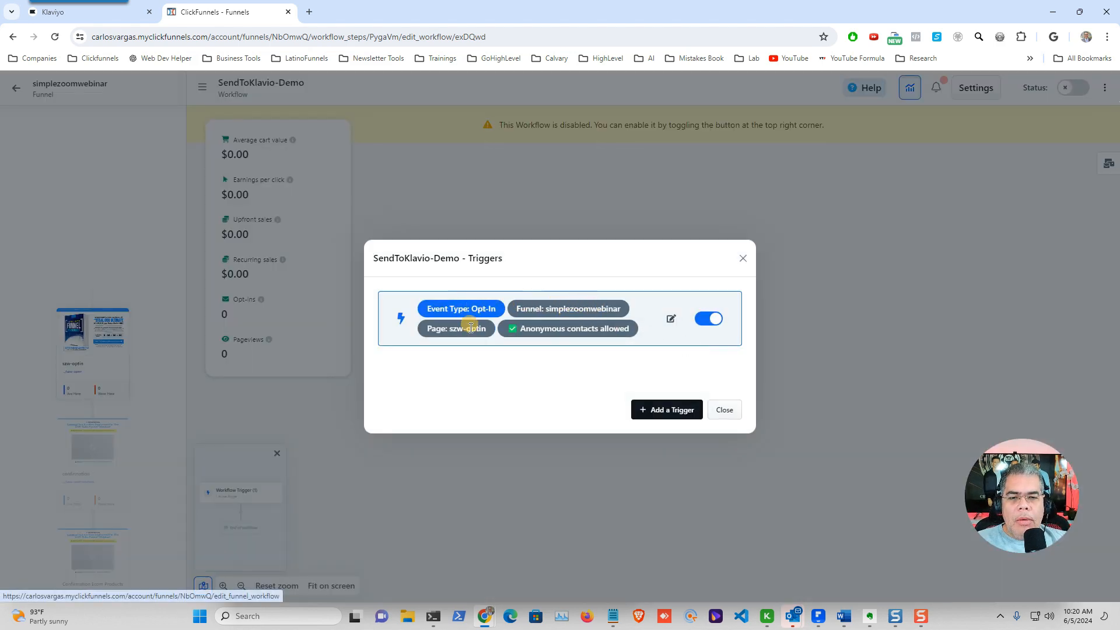
click(671, 320)
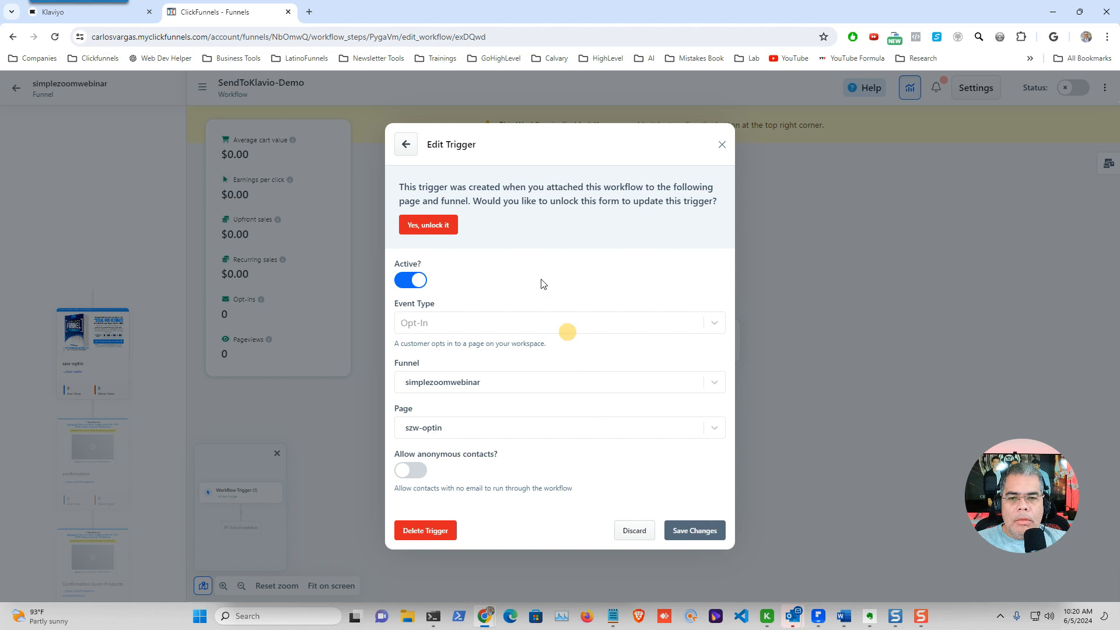
click(433, 233)
click(692, 532)
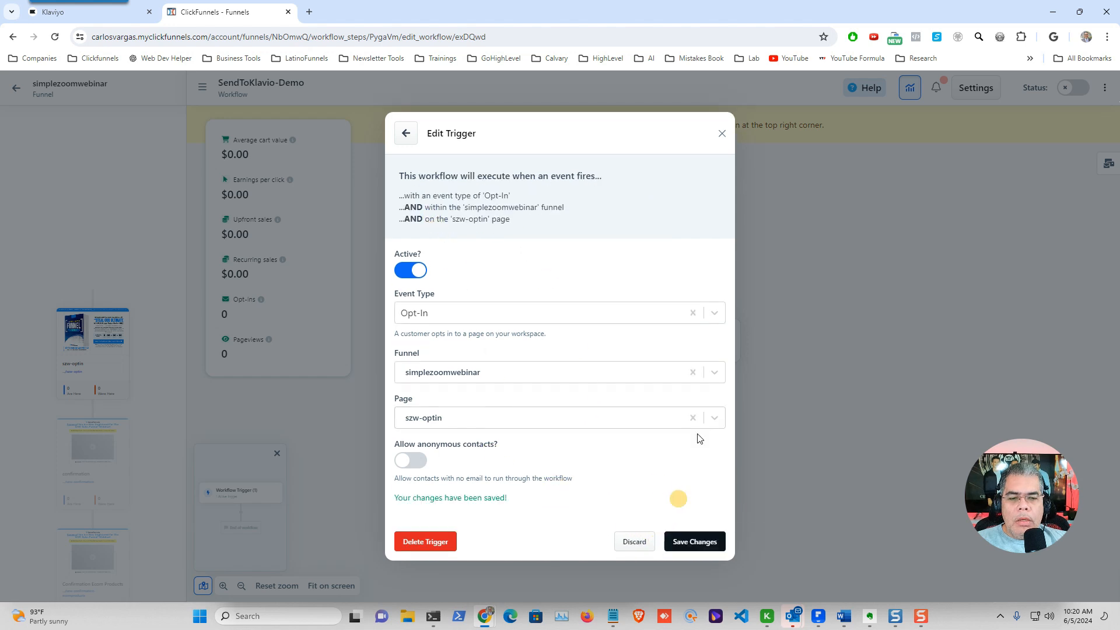
Close the trigger settings and add a 3rd party integration step below the Workflow Trigger
click(720, 133)
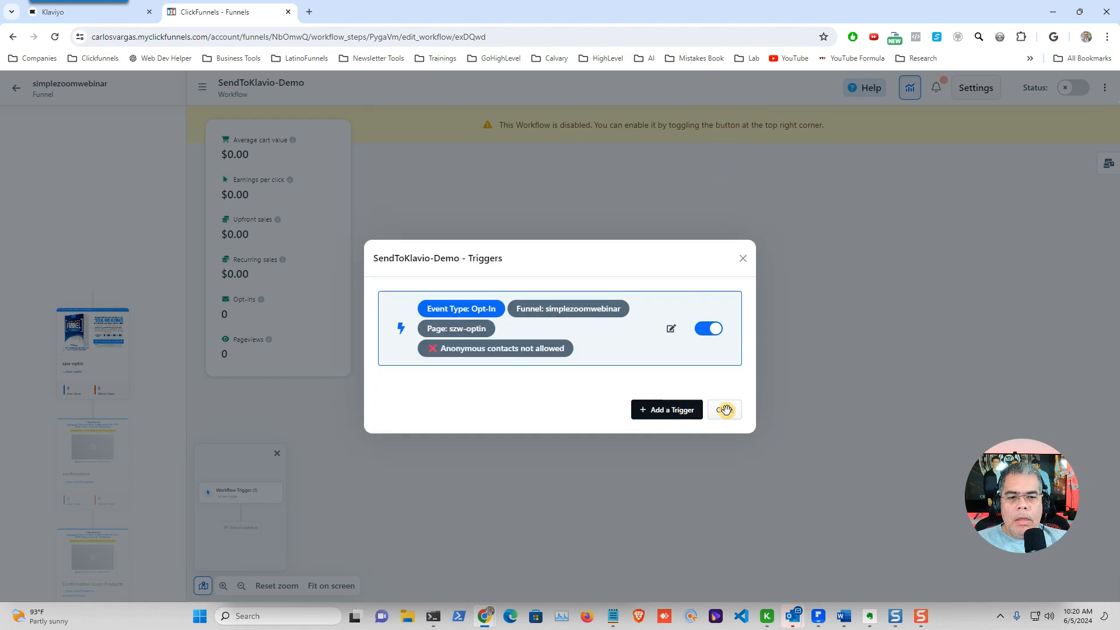
click(725, 410)
click(653, 383)
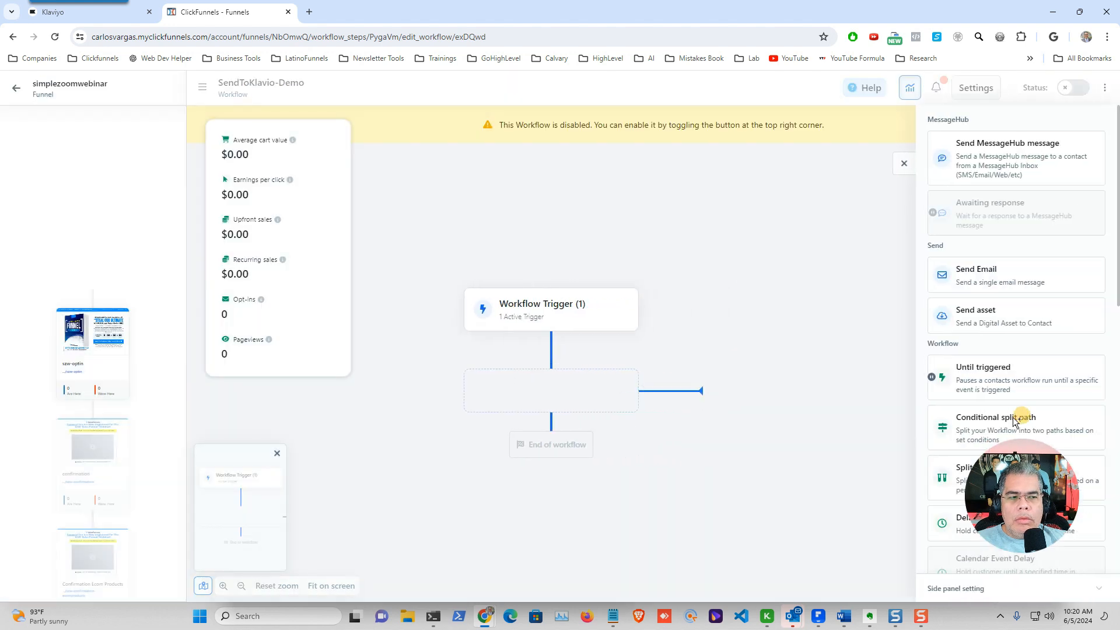
drag(492, 552, 214, 534)
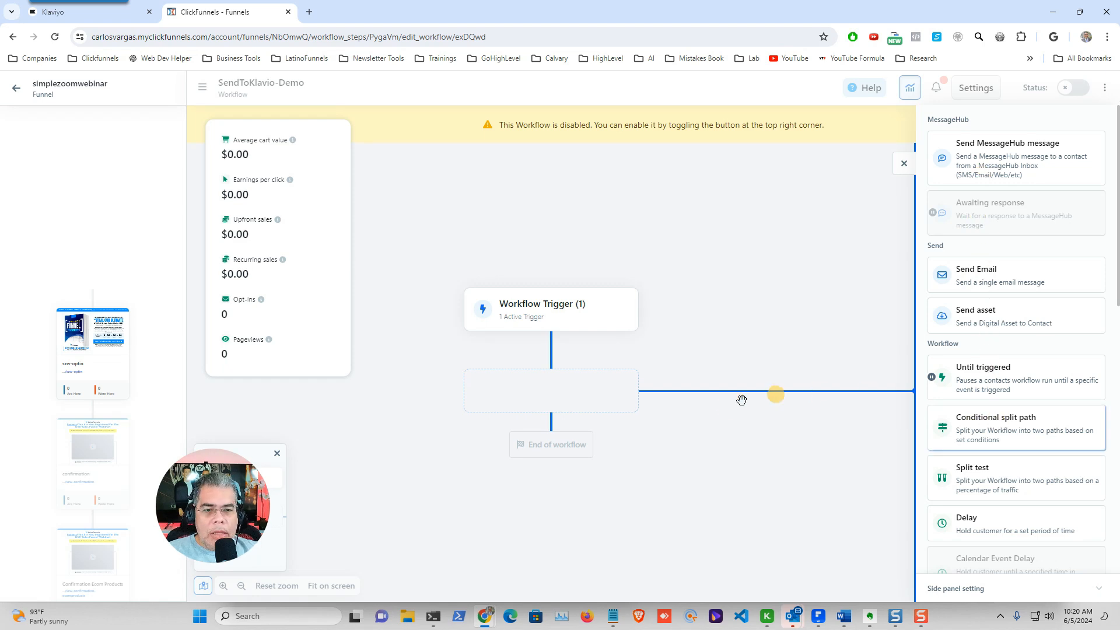
scroll(1014, 341, down, 9)
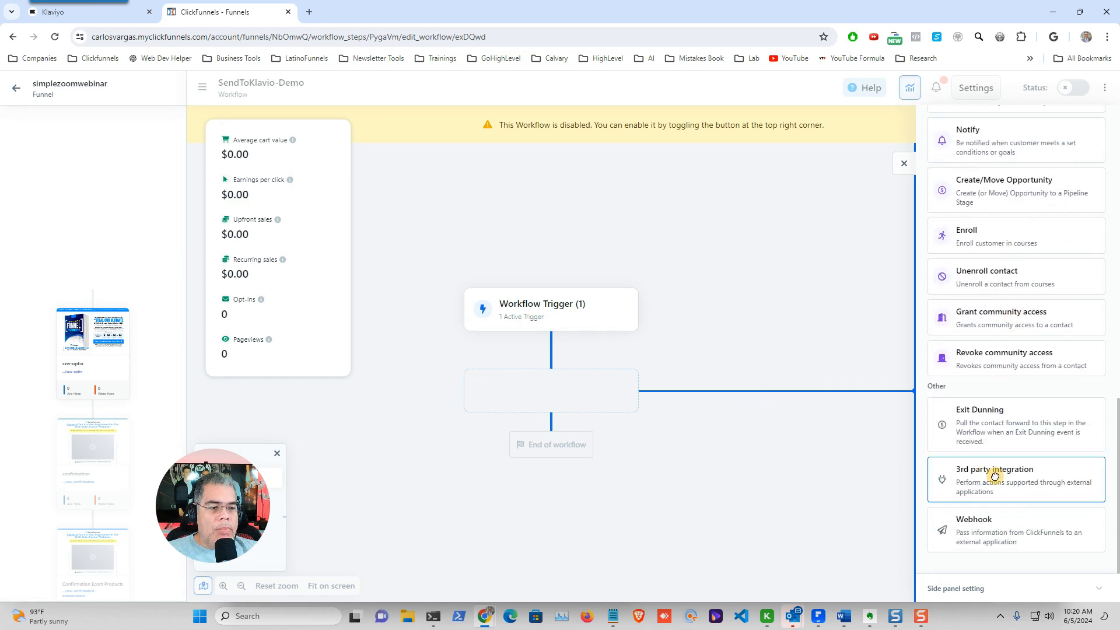
click(995, 476)
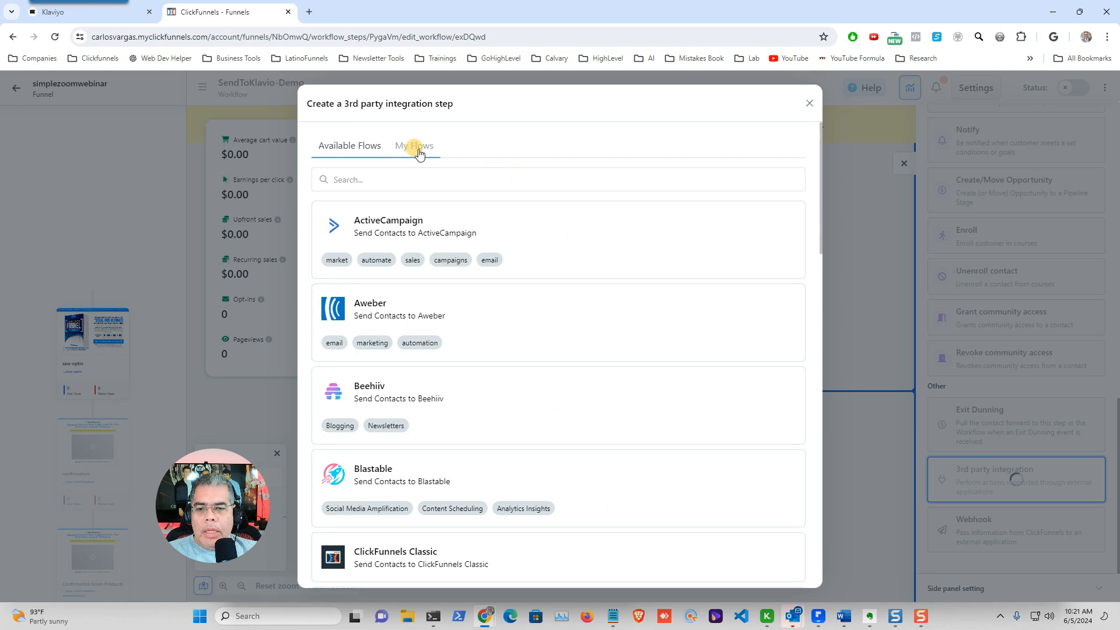
Choose the Send Contacts to Klaviyo flow, select the existing Klaviyo account and continue to its configuration
scroll(574, 379, down, 13)
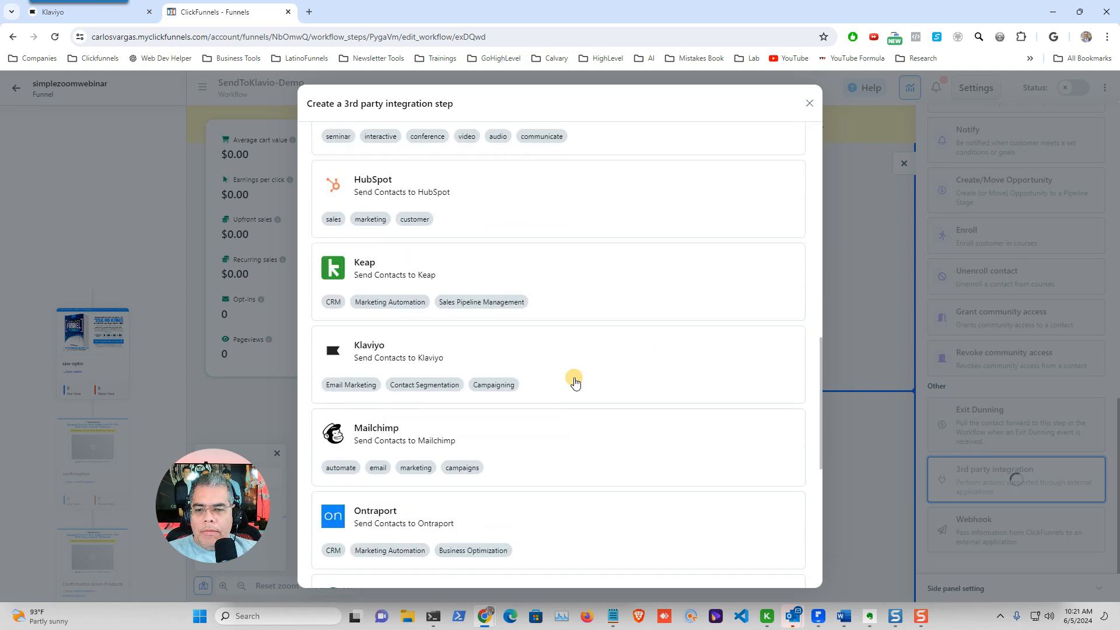
click(368, 339)
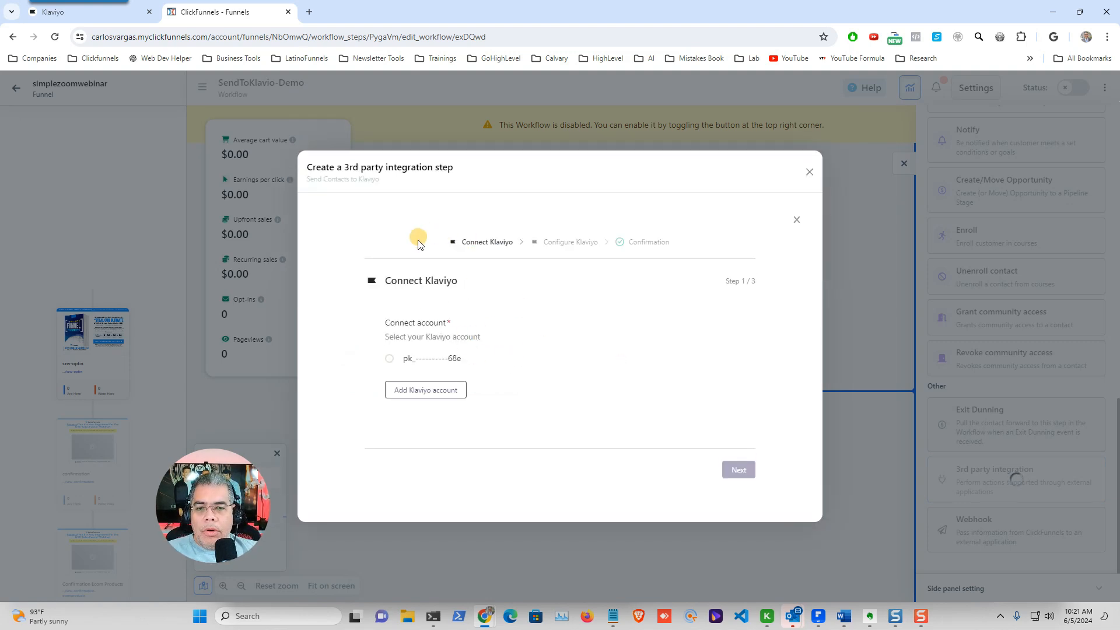
click(390, 359)
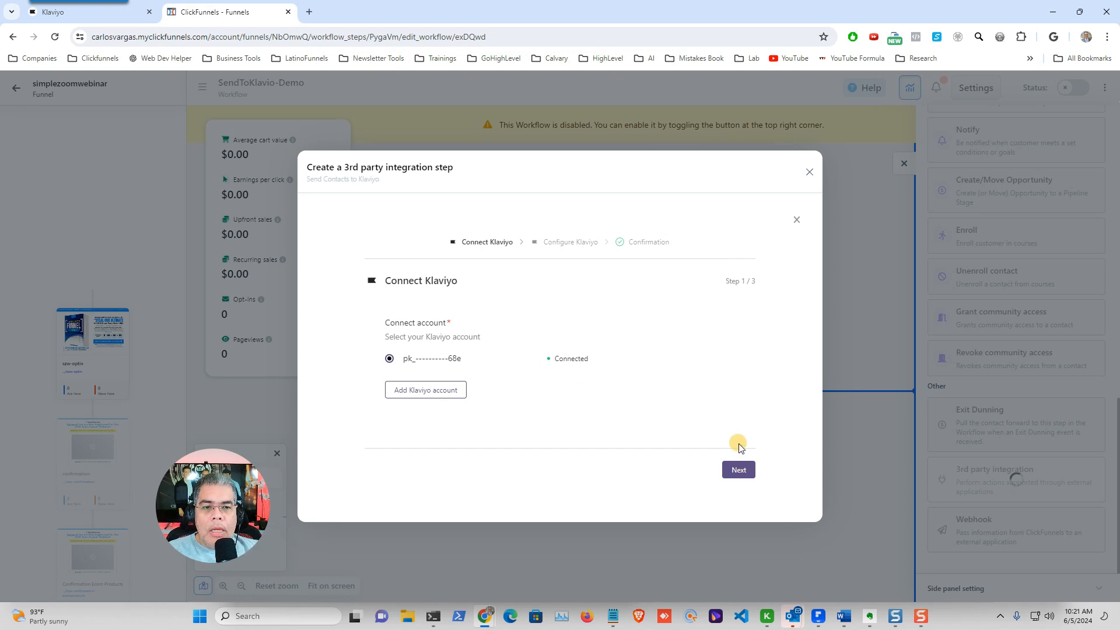
click(739, 470)
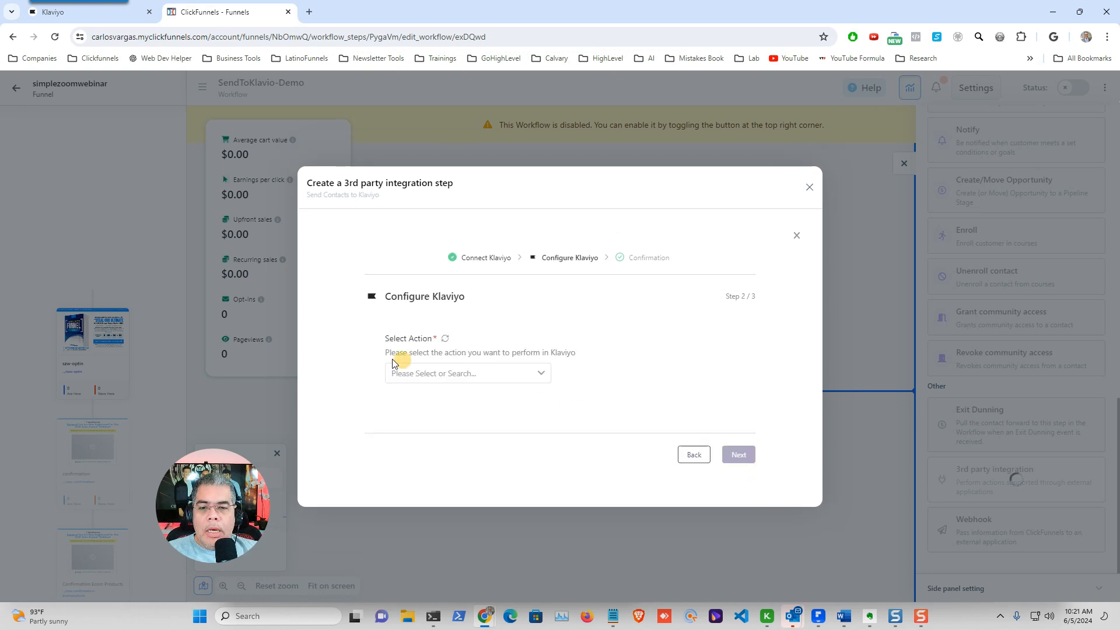
Set the Klaviyo action to Subscribe Profiles to List and open the available list choices
click(539, 374)
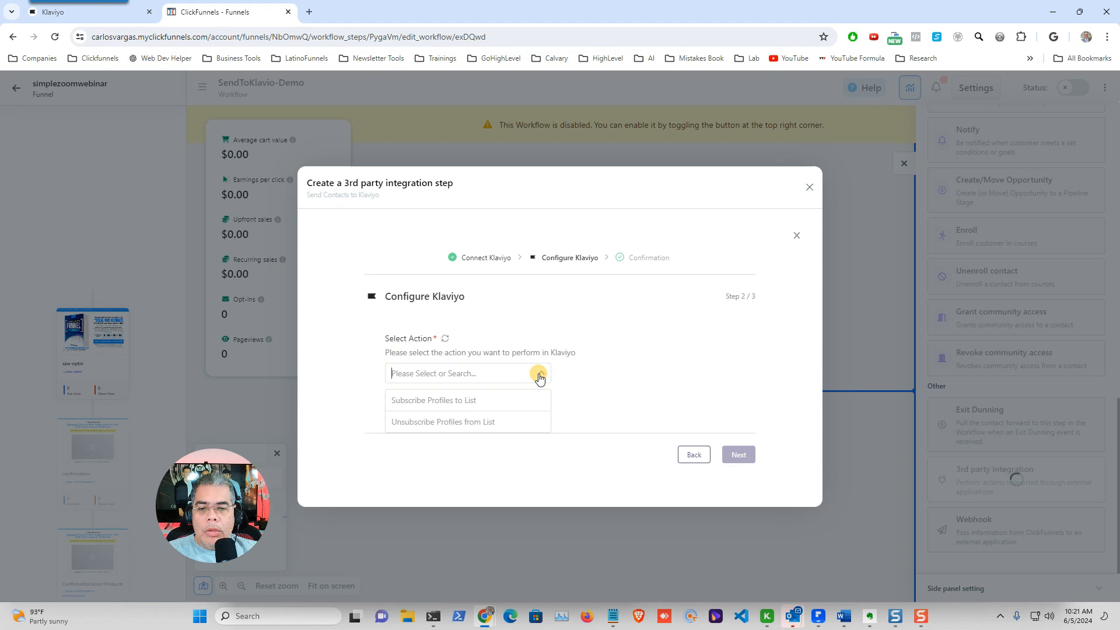
click(487, 405)
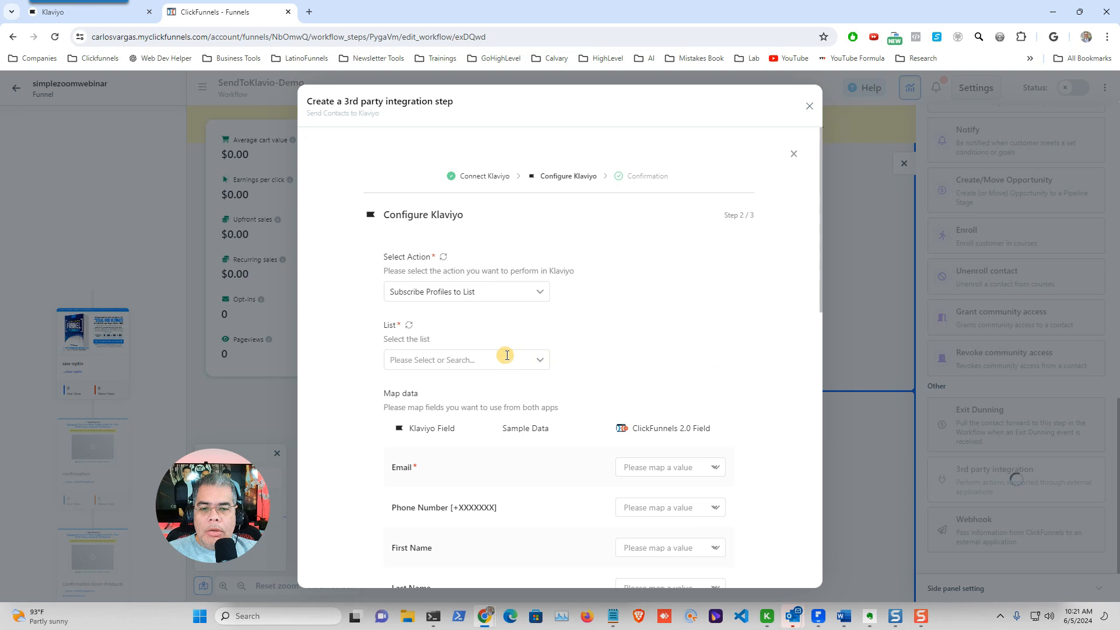
click(540, 361)
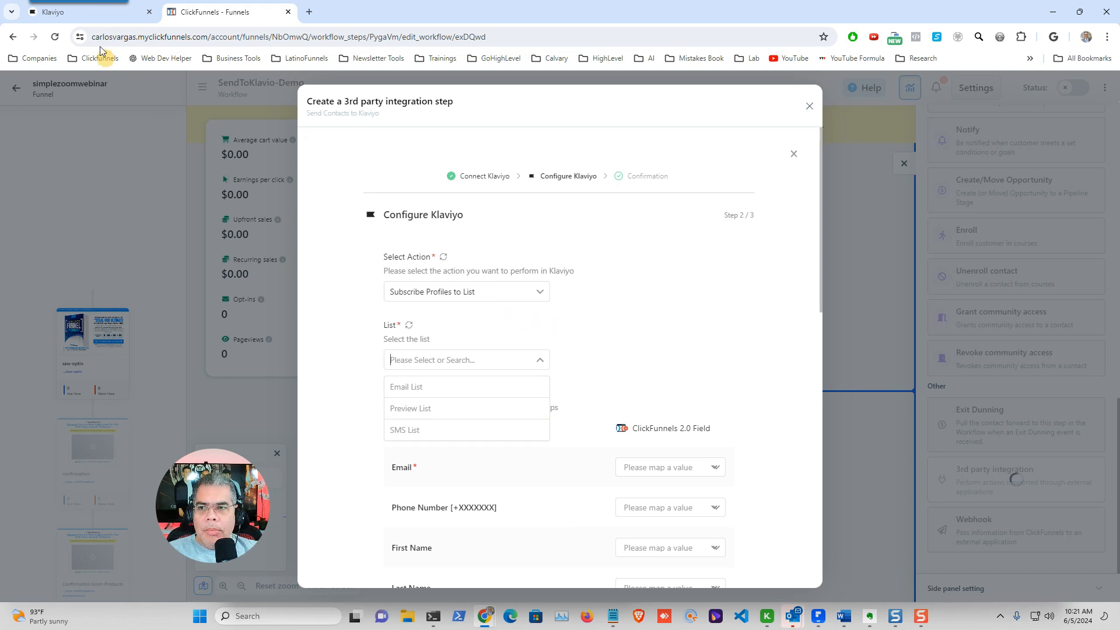
Switch to Klaviyo and open the Lists & segments page of the audience section
click(76, 15)
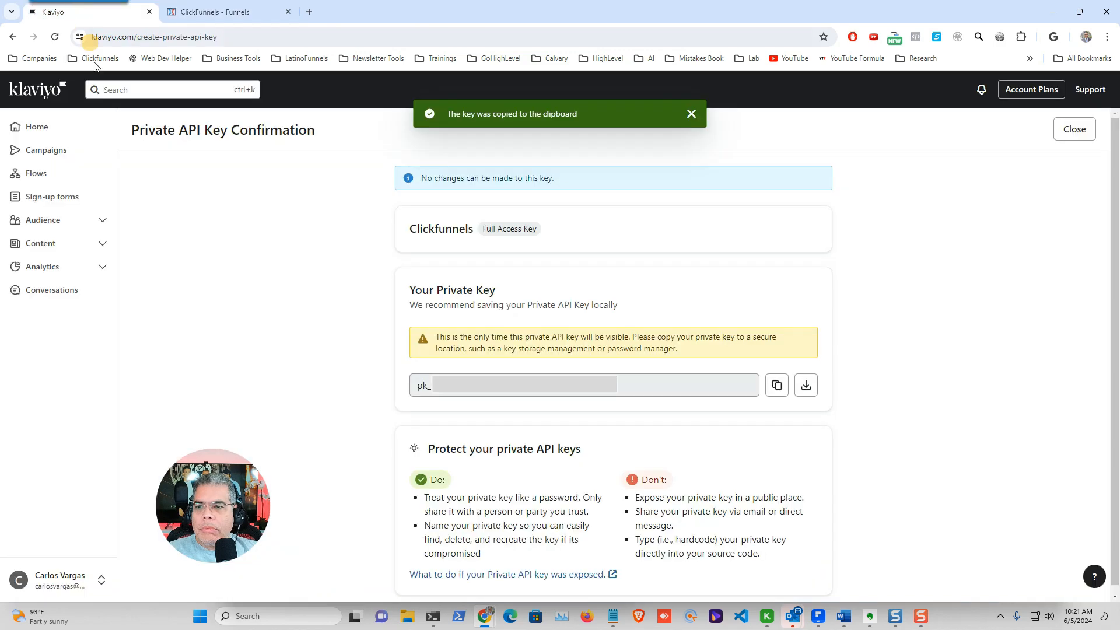
drag(225, 507, 78, 499)
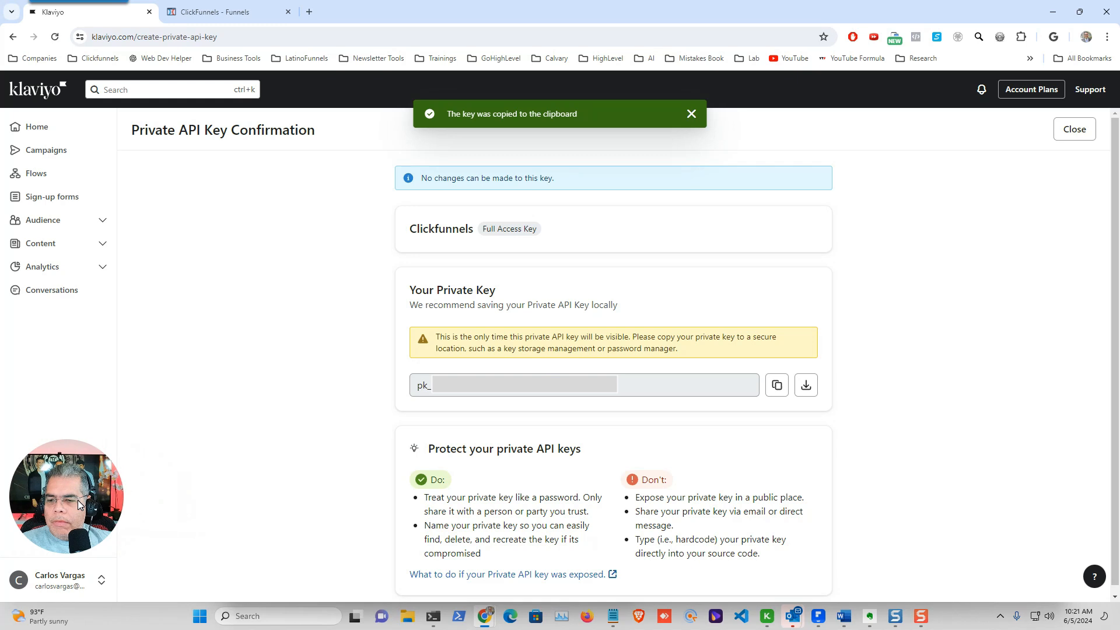
click(102, 222)
click(53, 268)
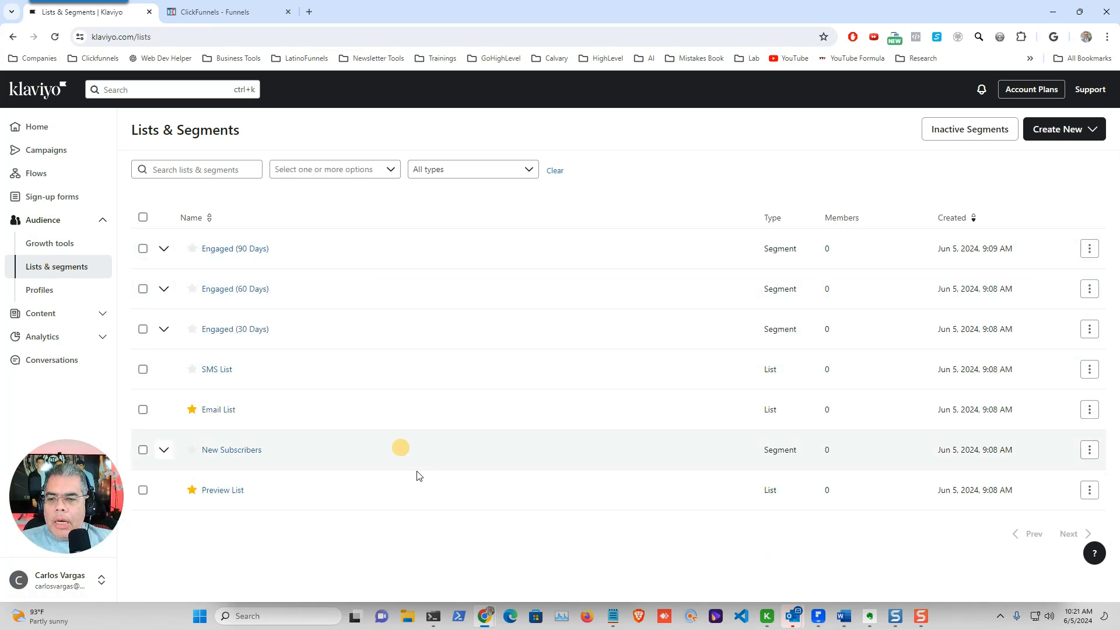
Create a new list named Demo Webinar List without any tags
click(1095, 133)
click(1002, 161)
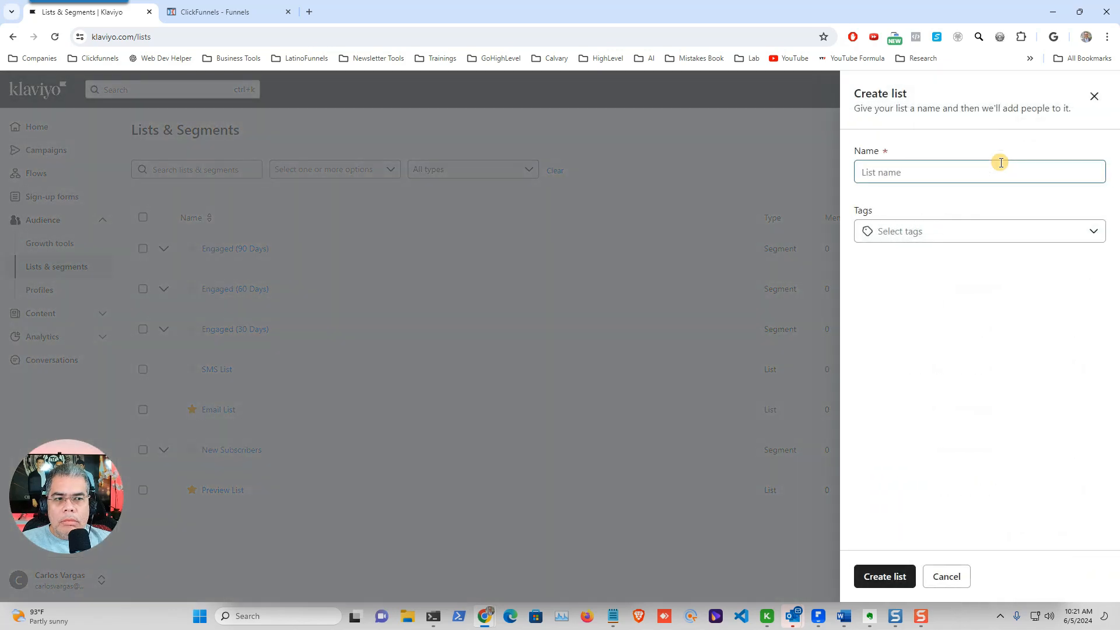
click(919, 171)
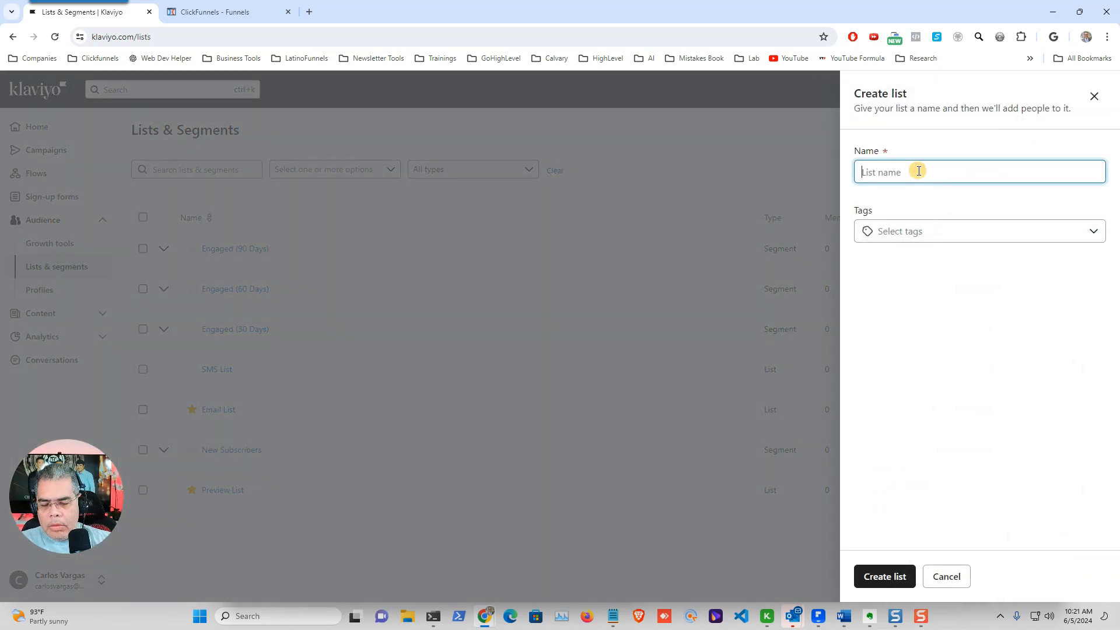
text(Demo Webinar List)
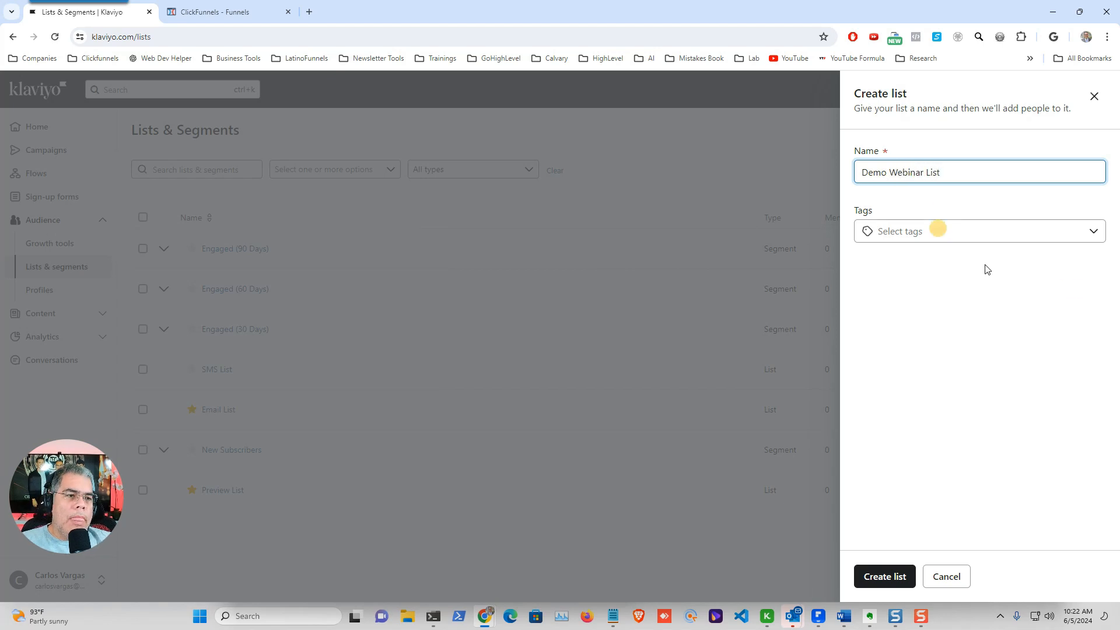
click(1090, 232)
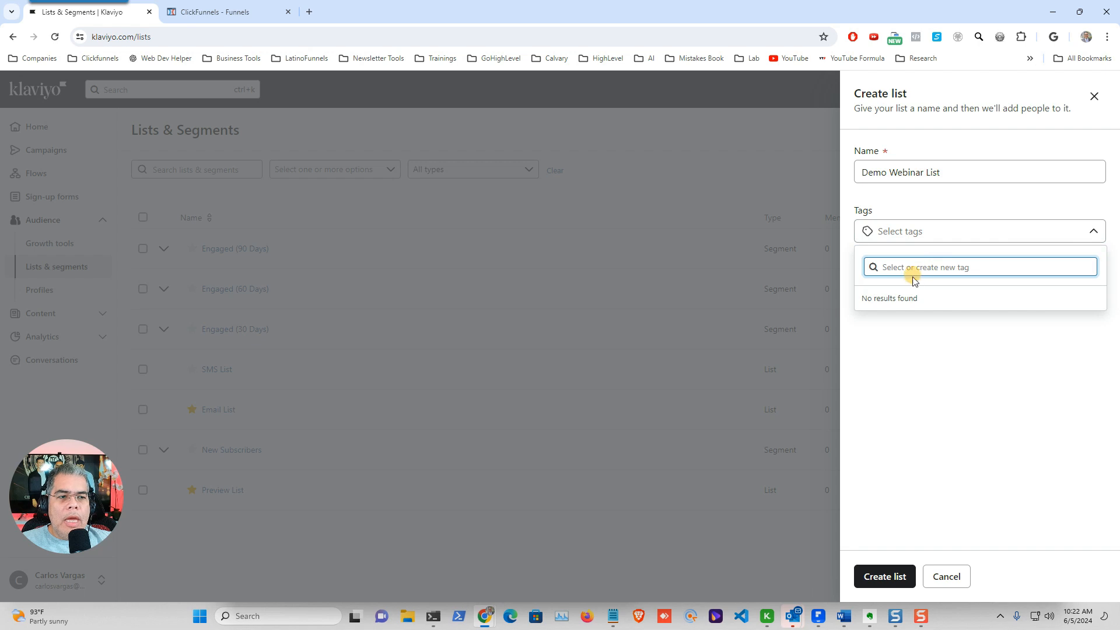
click(914, 198)
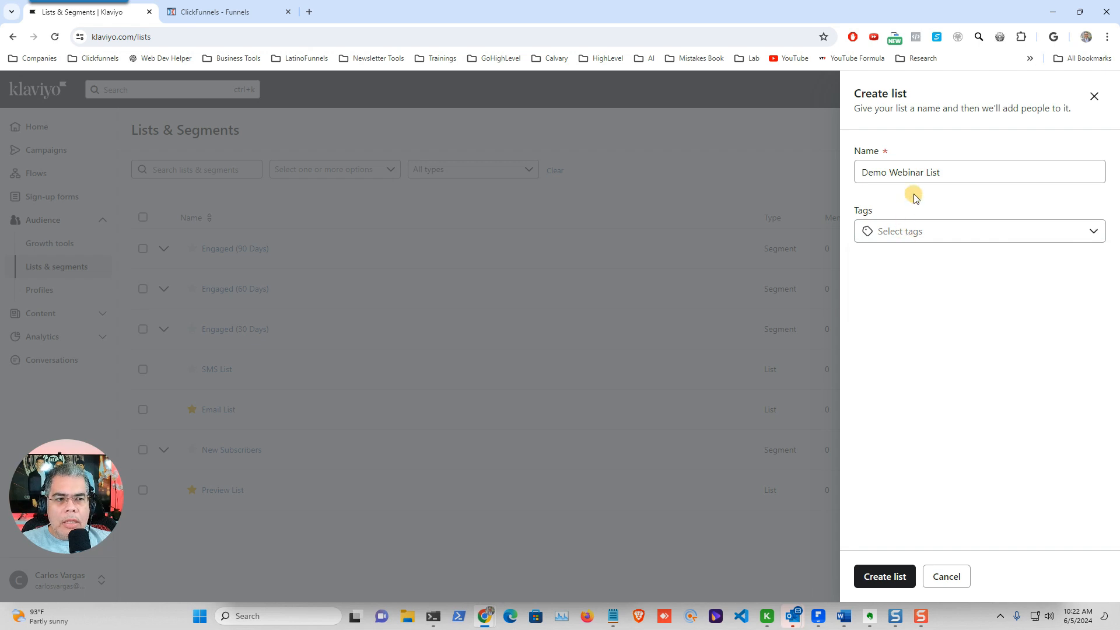
click(896, 578)
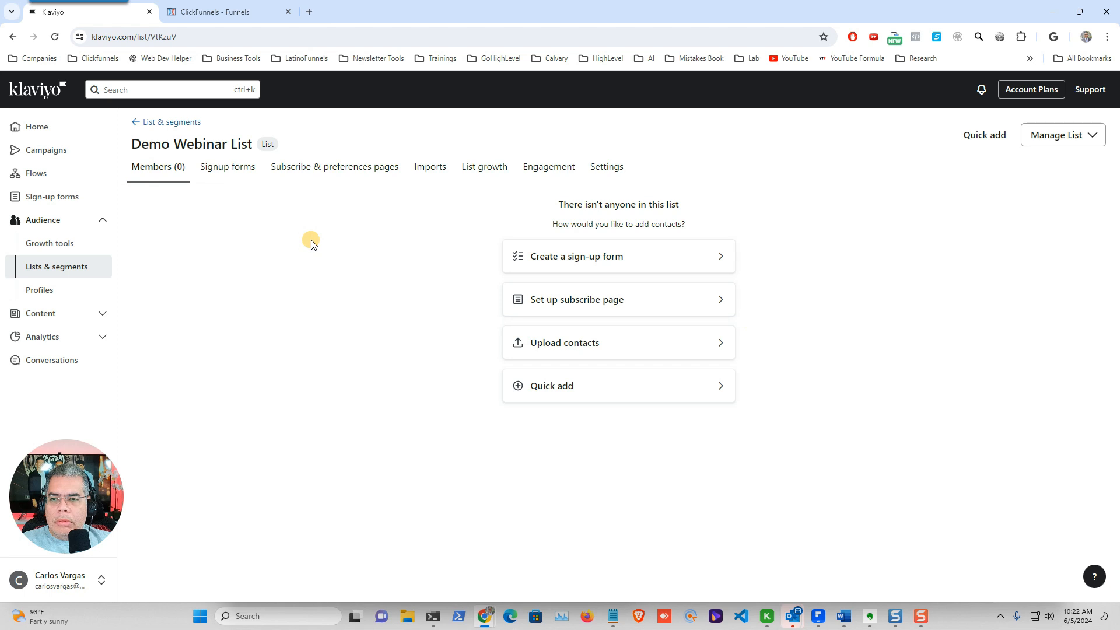
Switch back to ClickFunnels, refresh the Klaviyo lists and select Demo Webinar List as the target list
click(232, 16)
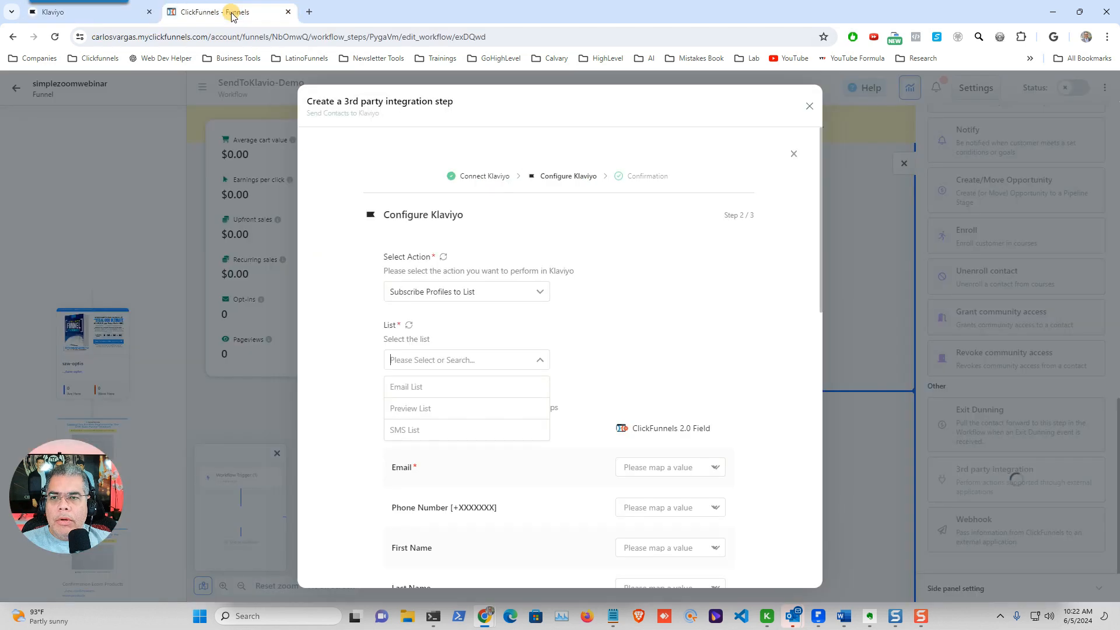
click(410, 326)
click(529, 360)
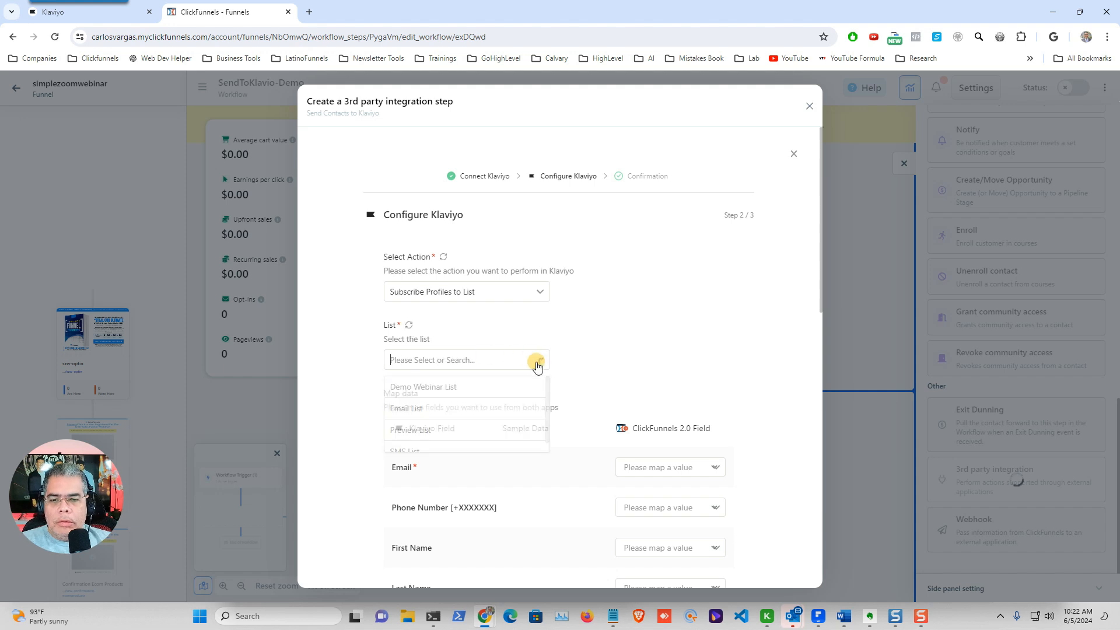
click(476, 393)
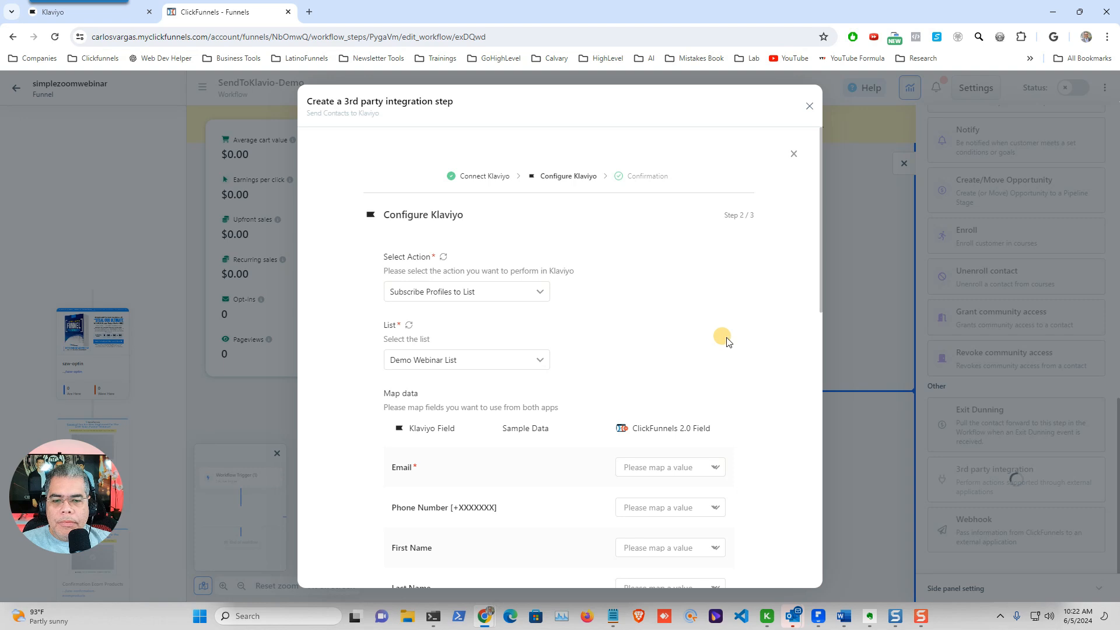
Map Klaviyo's Email, Phone Number, First Name and Last Name to the ClickFunnels fields Email, Phone, First Name and Last Name
scroll(735, 335, down, 4)
scroll(565, 284, up, 1)
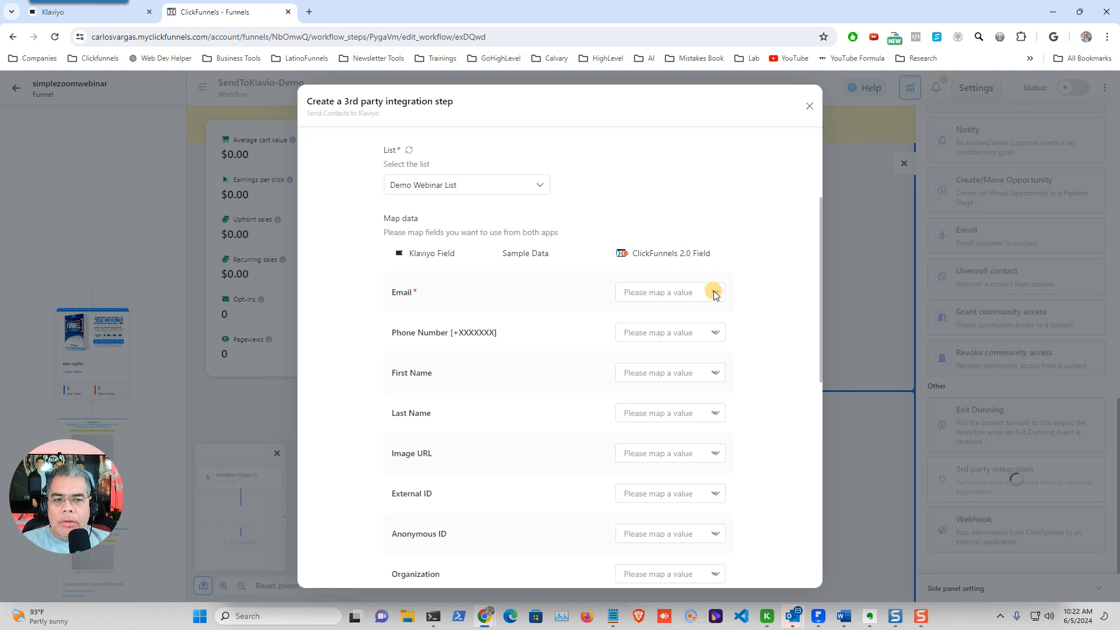
click(672, 294)
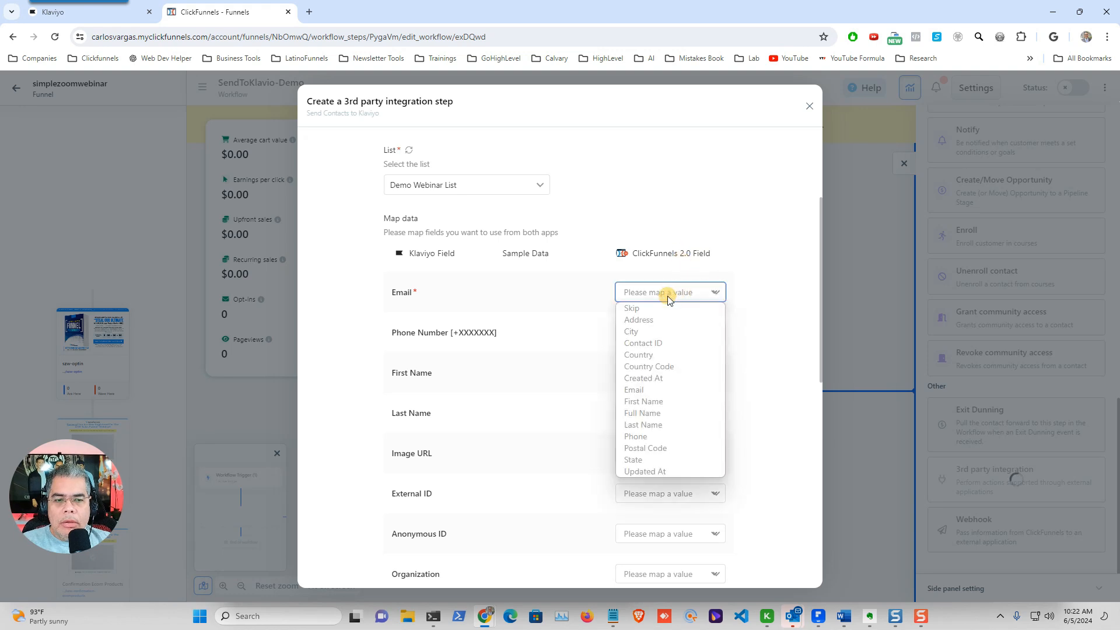
click(644, 391)
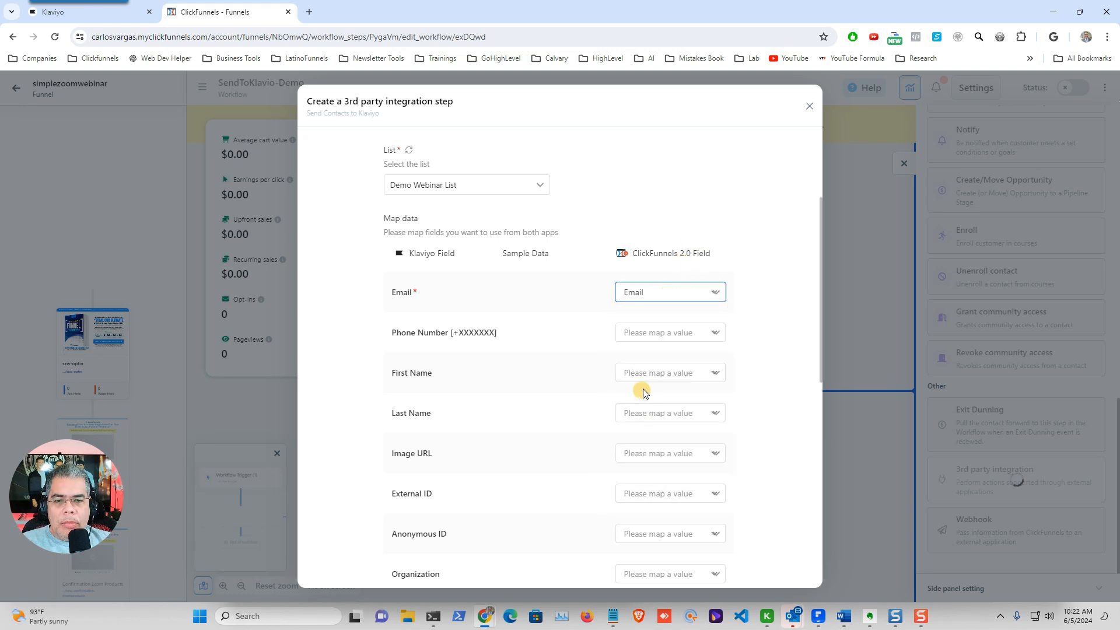
click(680, 334)
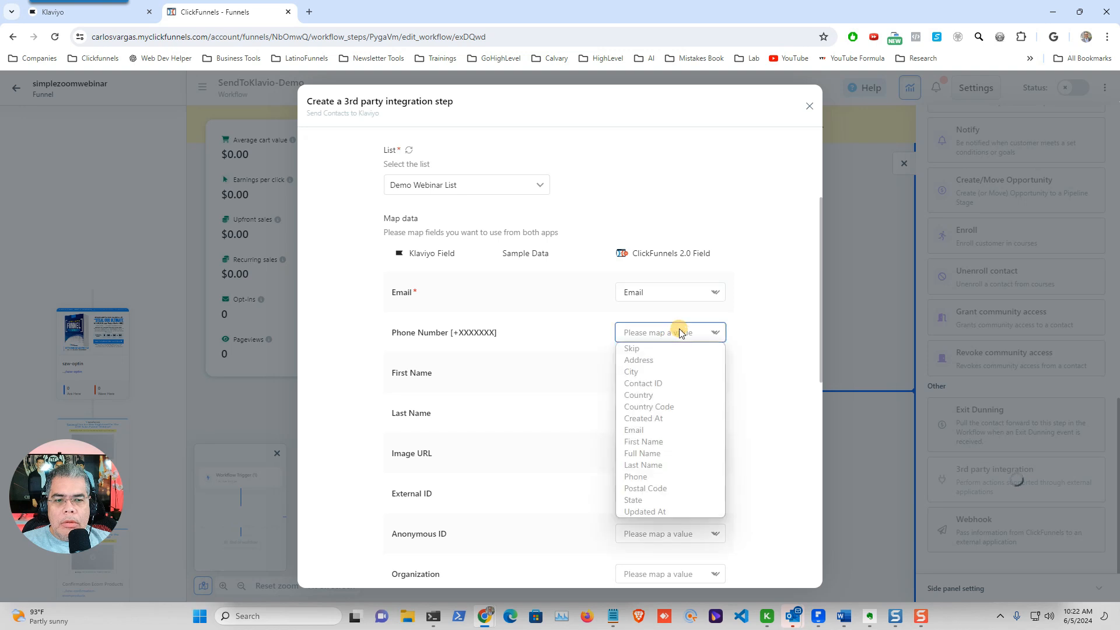
click(645, 478)
click(664, 367)
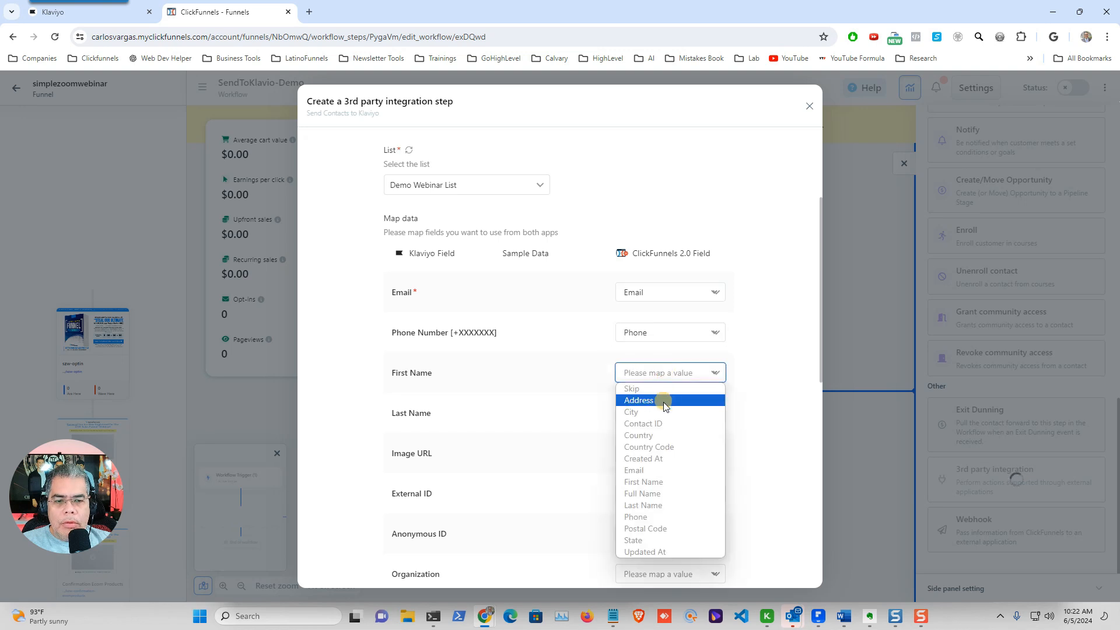
click(652, 483)
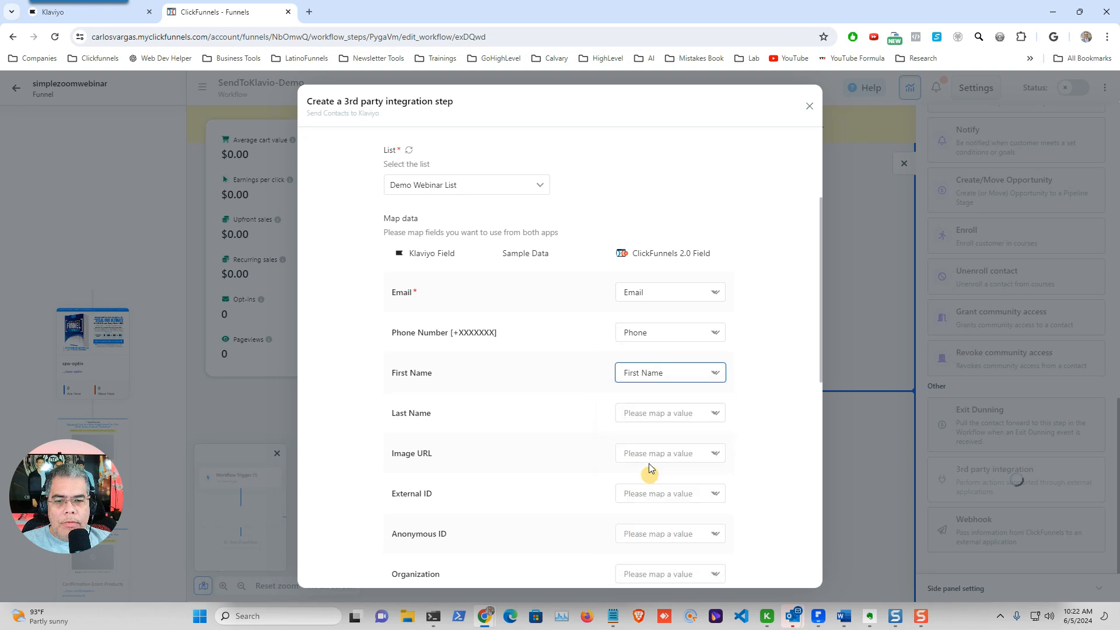
click(665, 411)
click(653, 542)
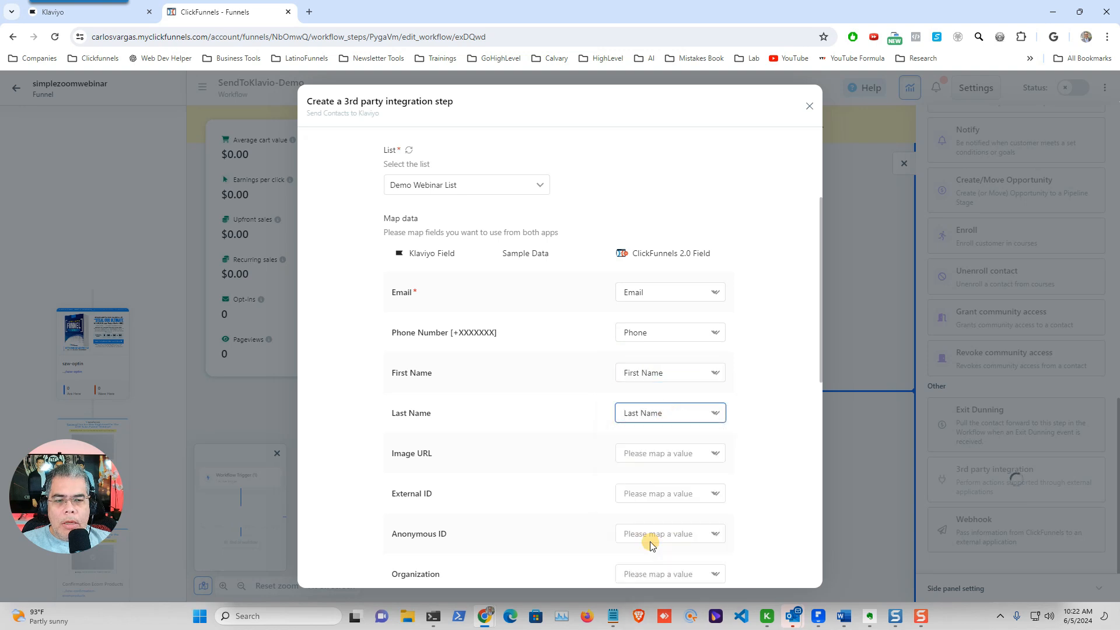
Review the remaining Klaviyo fields, leave them unmapped and proceed to the integration's confirmation stage
scroll(513, 374, down, 4)
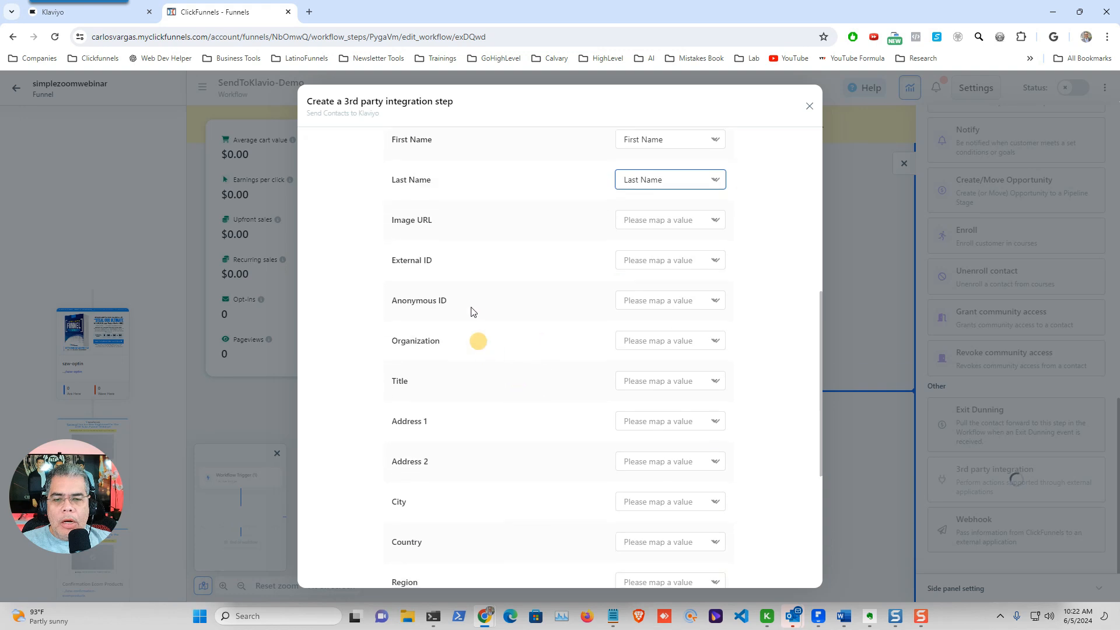
scroll(459, 411, down, 5)
scroll(460, 411, up, 10)
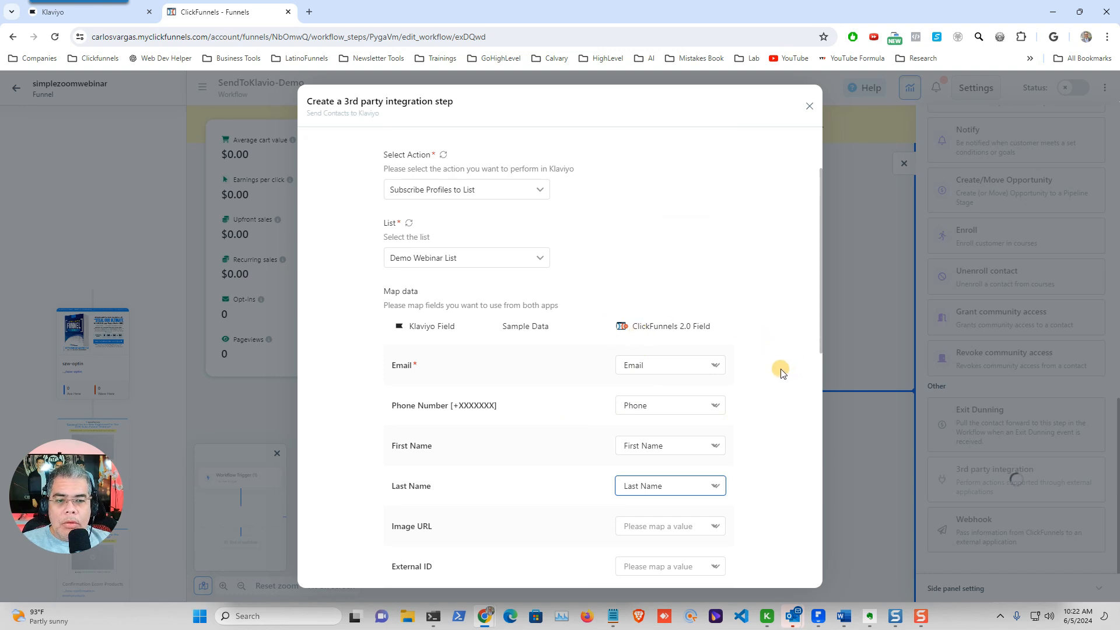
scroll(775, 432, down, 10)
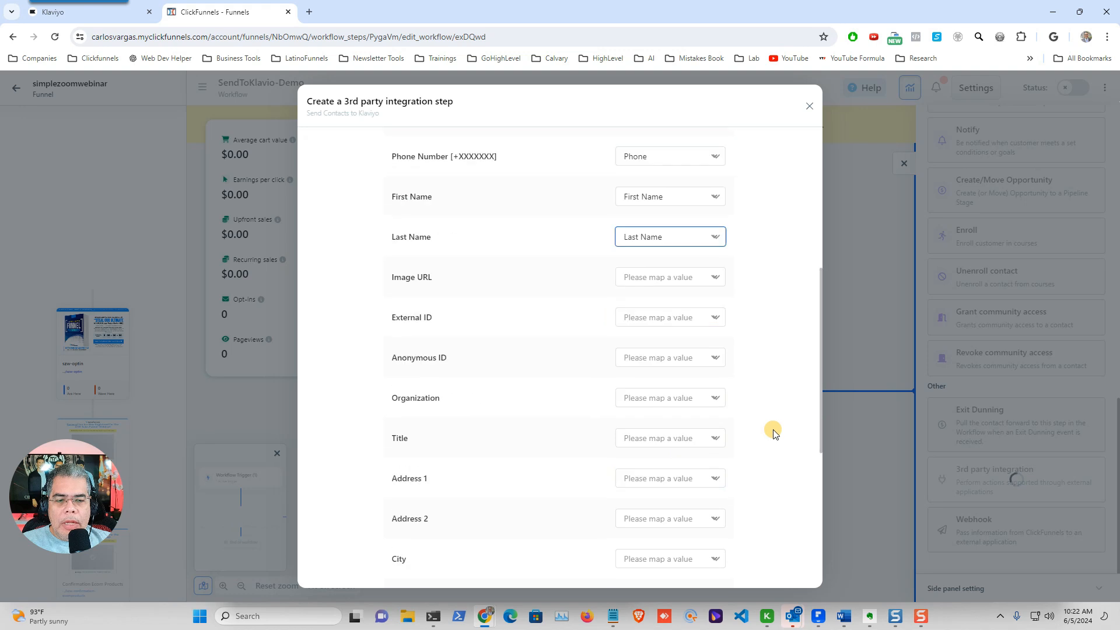
click(738, 536)
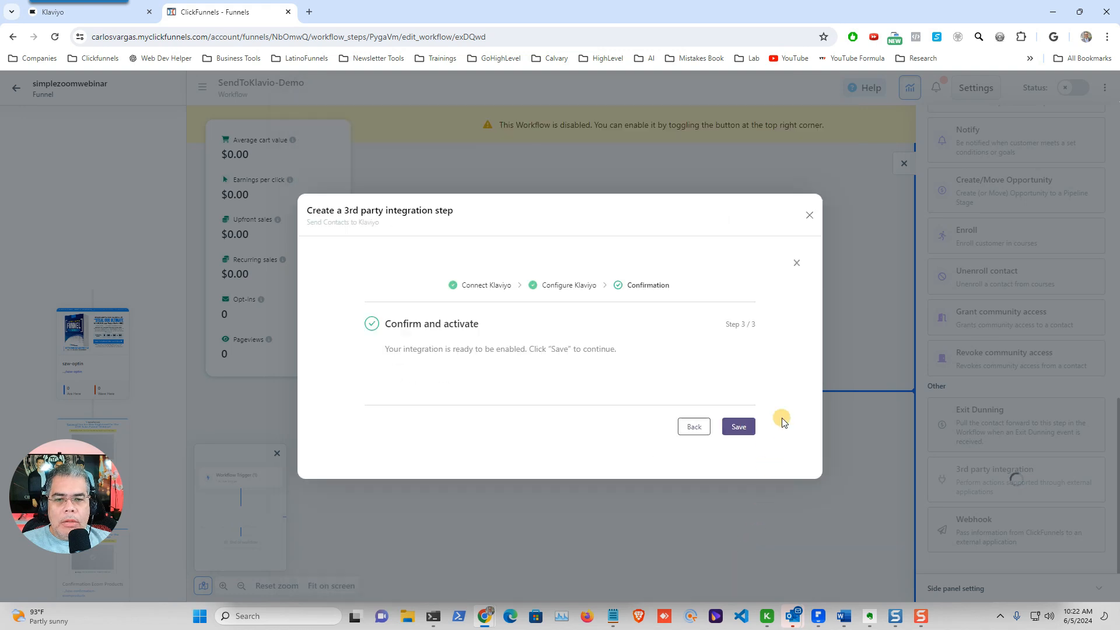
Save the Klaviyo integration step and enable the SendToKlavio-Demo workflow
click(738, 428)
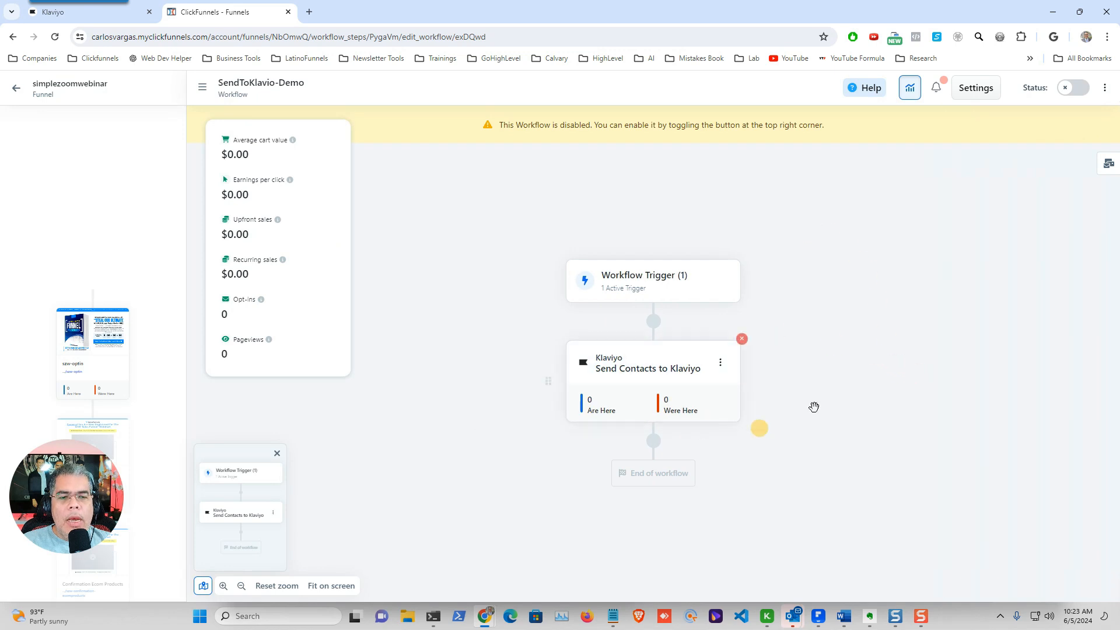
click(1081, 90)
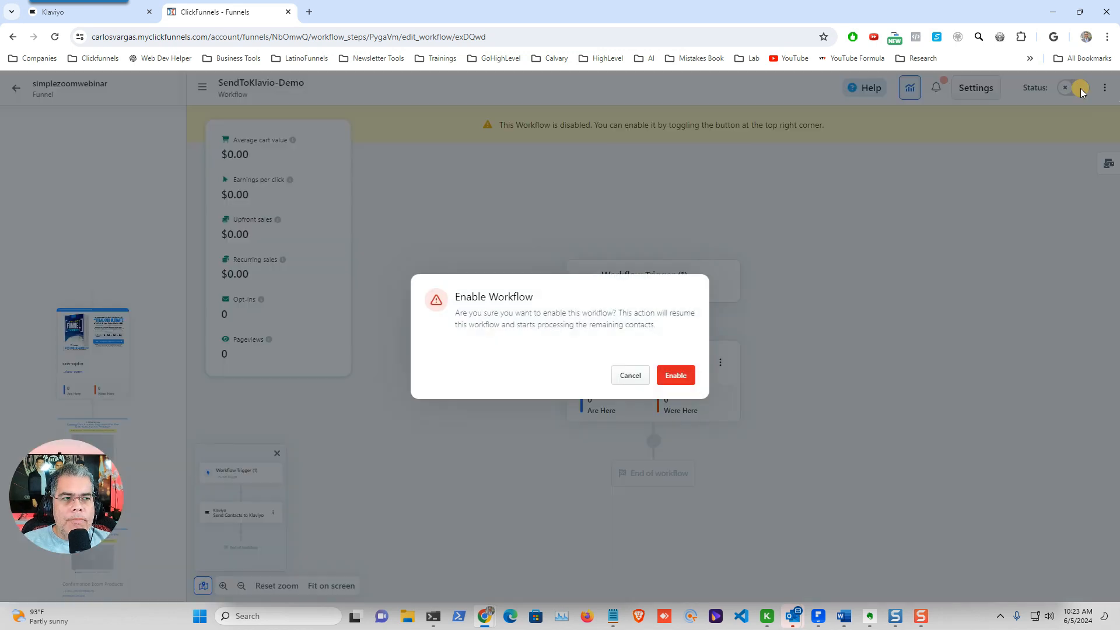
click(671, 380)
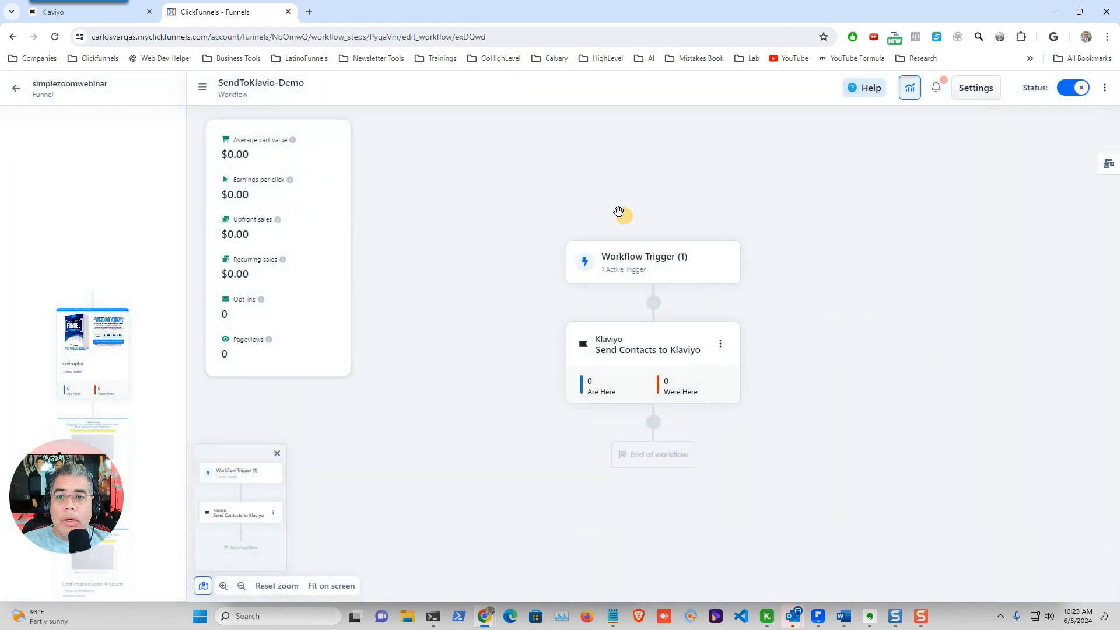
Open the szw-optin registration popup in a new browser tab and register a test contact for Info Products with first name, last name and email
click(310, 12)
text(carlosvargas.com/szw-optin#open-popup)
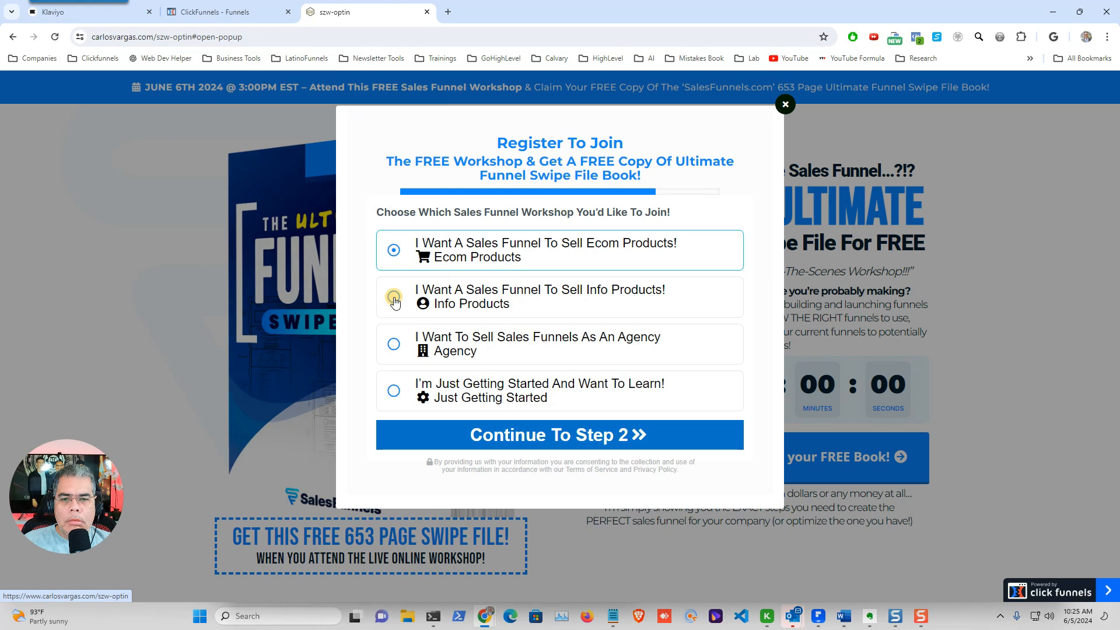
click(394, 298)
click(590, 435)
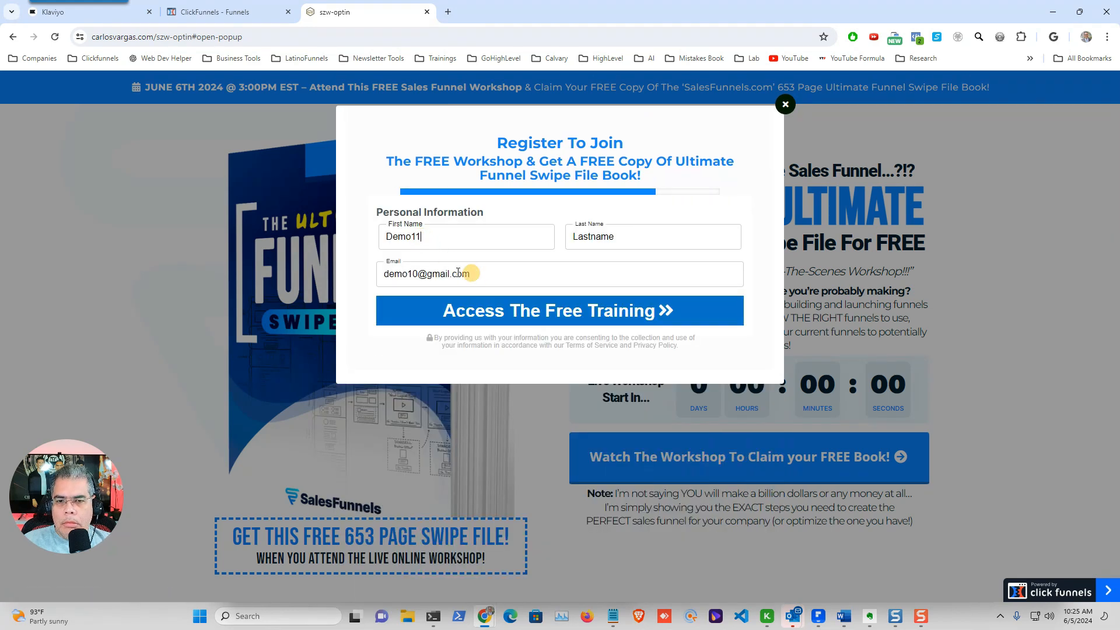
click(576, 313)
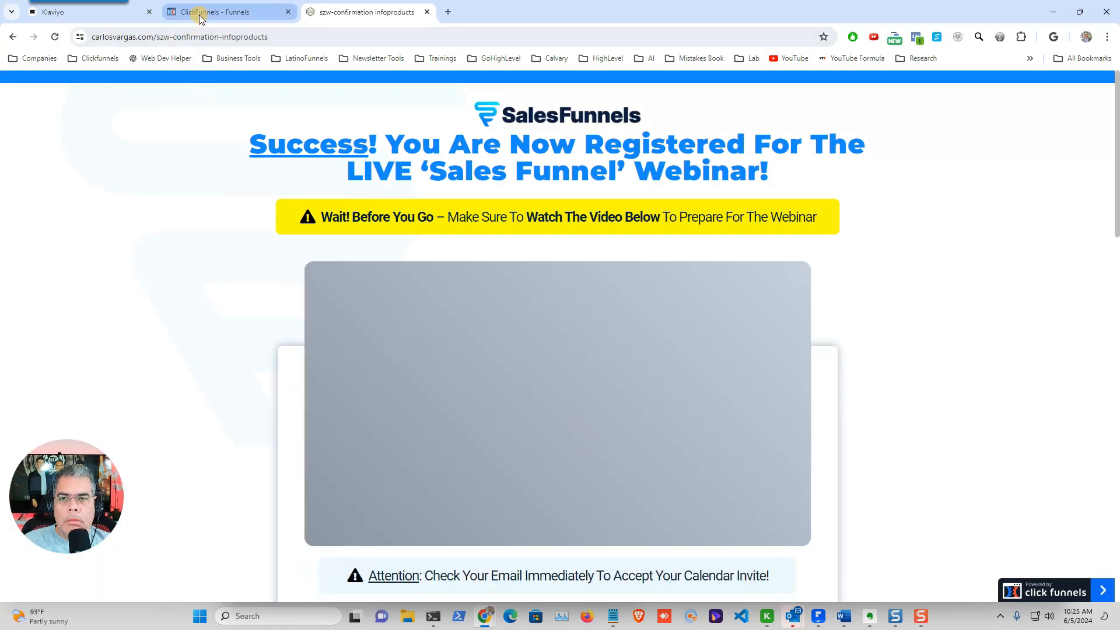
Return to ClickFunnels and refresh the workflow to check its contact counts, and switch to Klaviyo to reload the Demo Webinar List
click(200, 13)
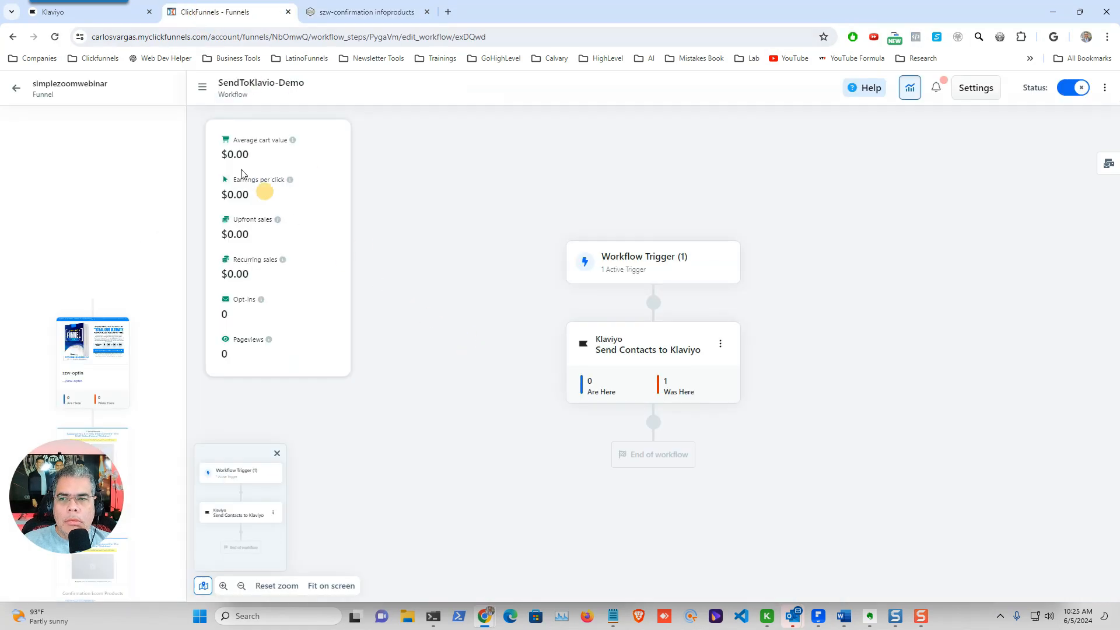
click(54, 37)
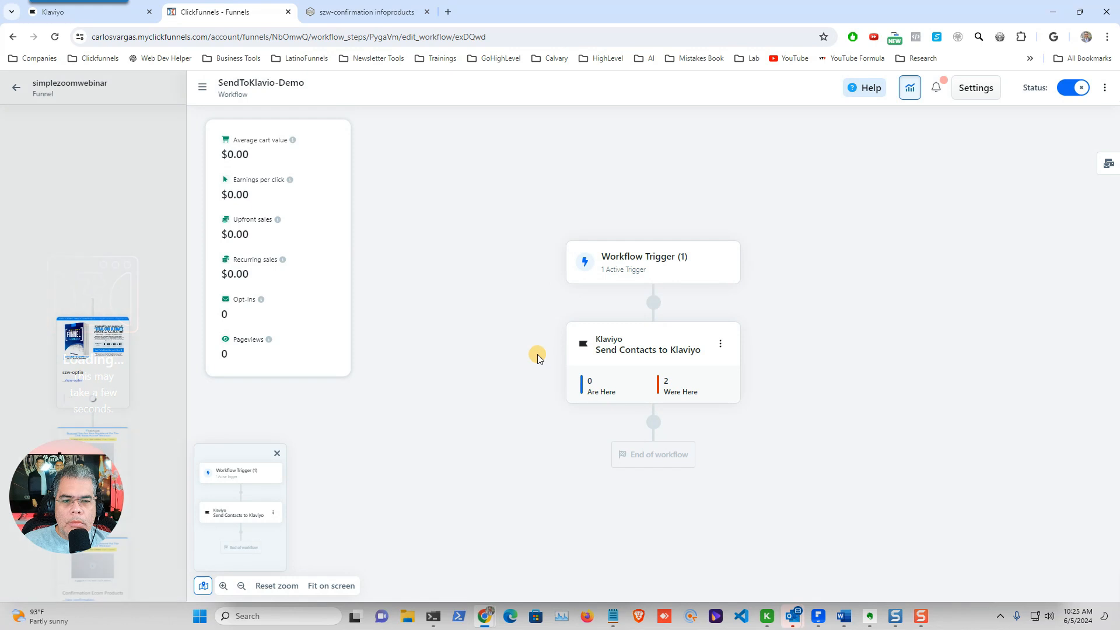
click(63, 21)
click(55, 37)
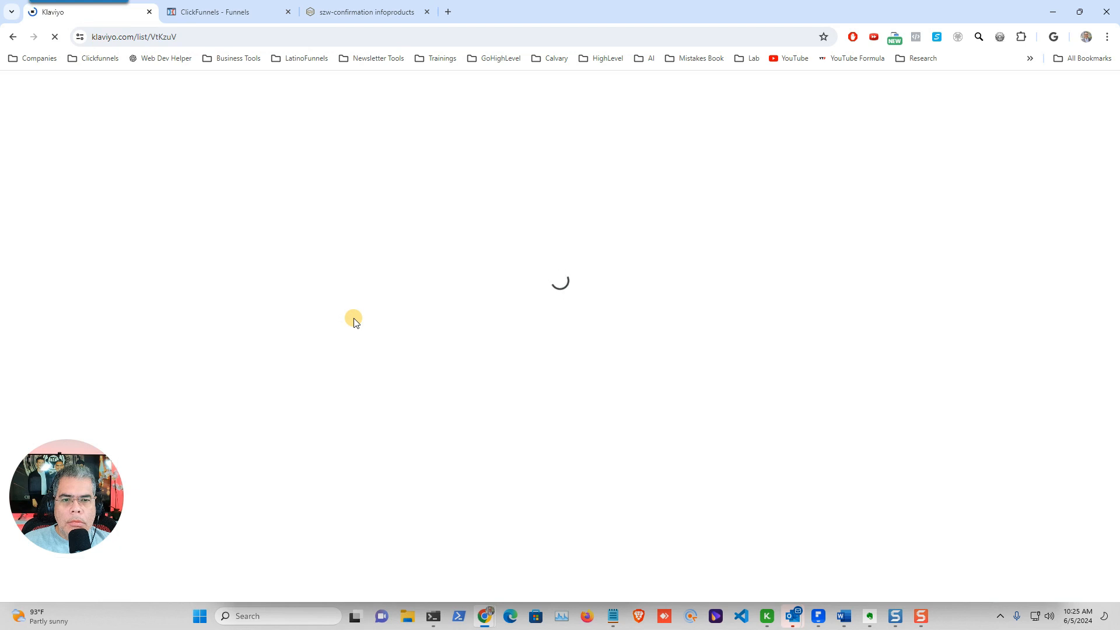